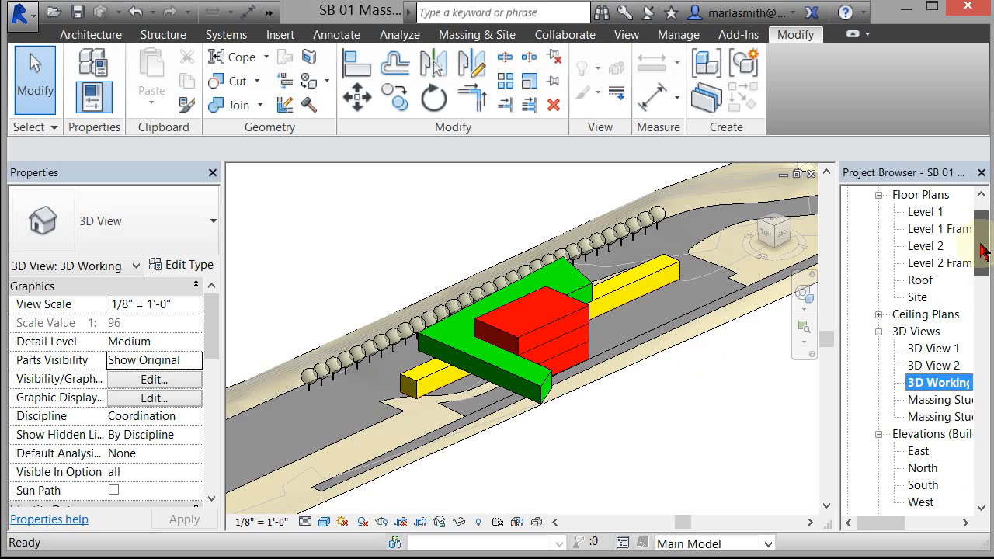
Create a new sheet using the D 17 X 11 BLANK titleblock
left_click_drag(981, 251, 982, 300)
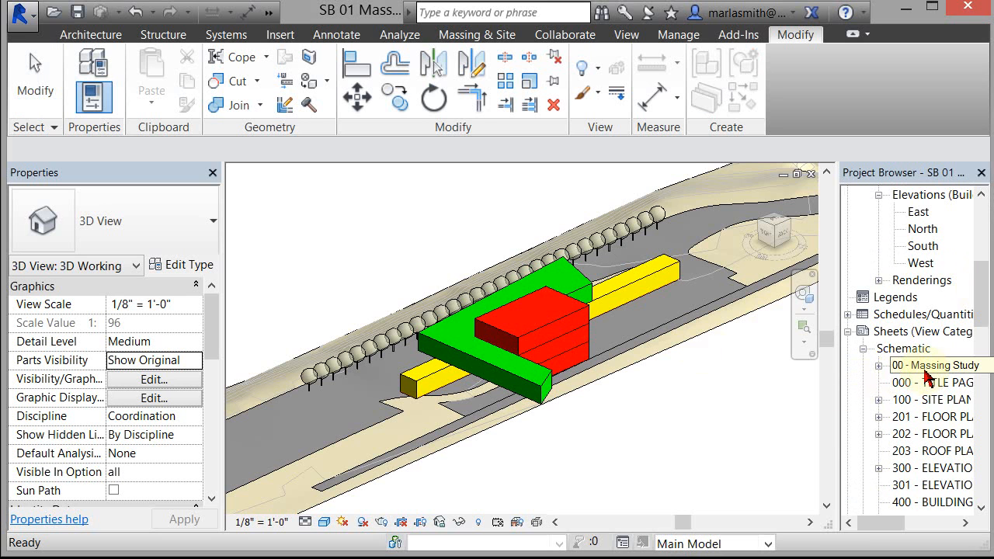
left_click(898, 338)
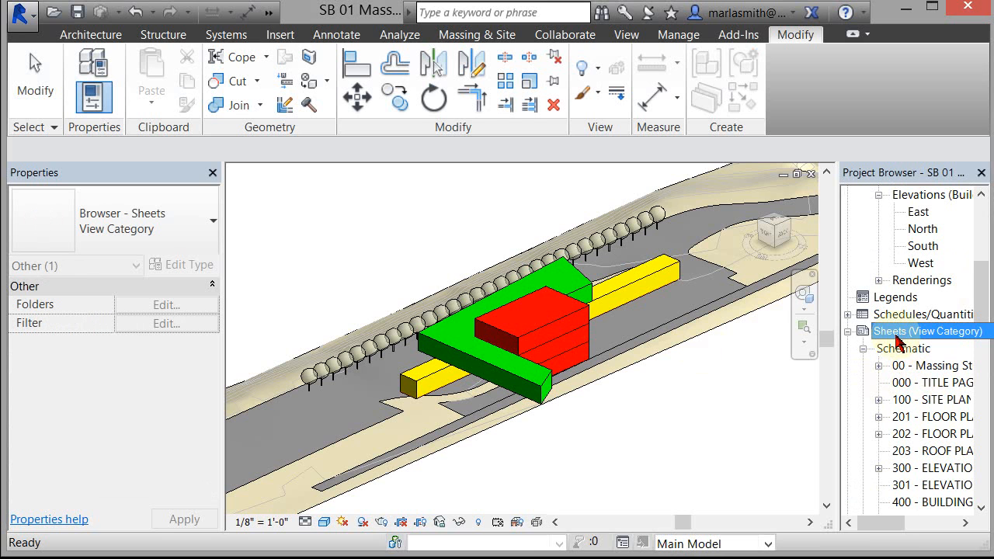
right_click(899, 340)
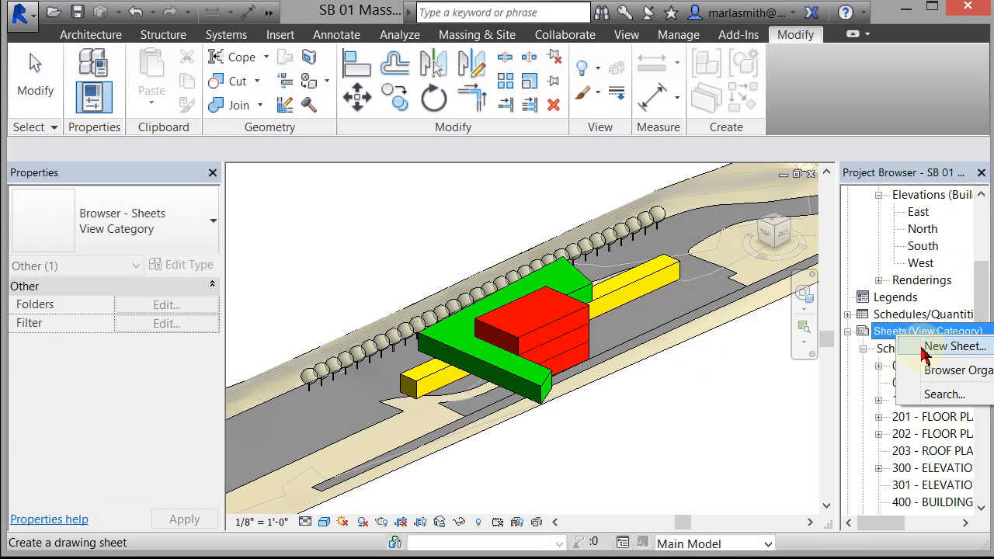
left_click(924, 351)
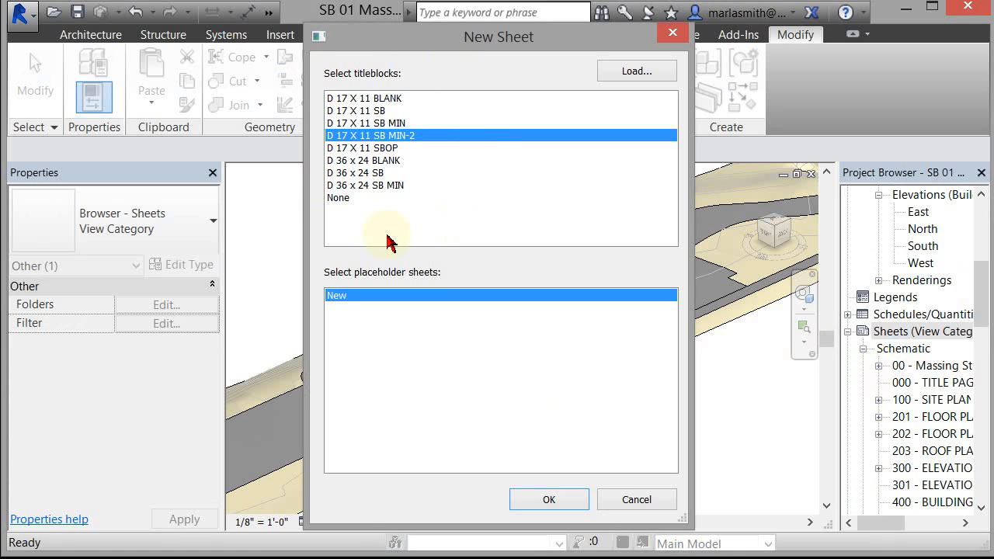
left_click(364, 99)
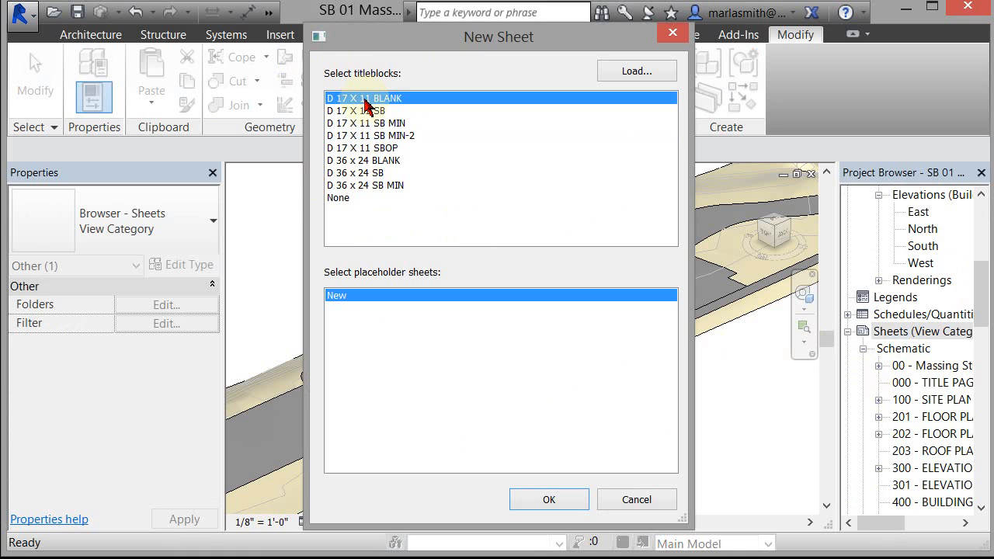
left_click(549, 501)
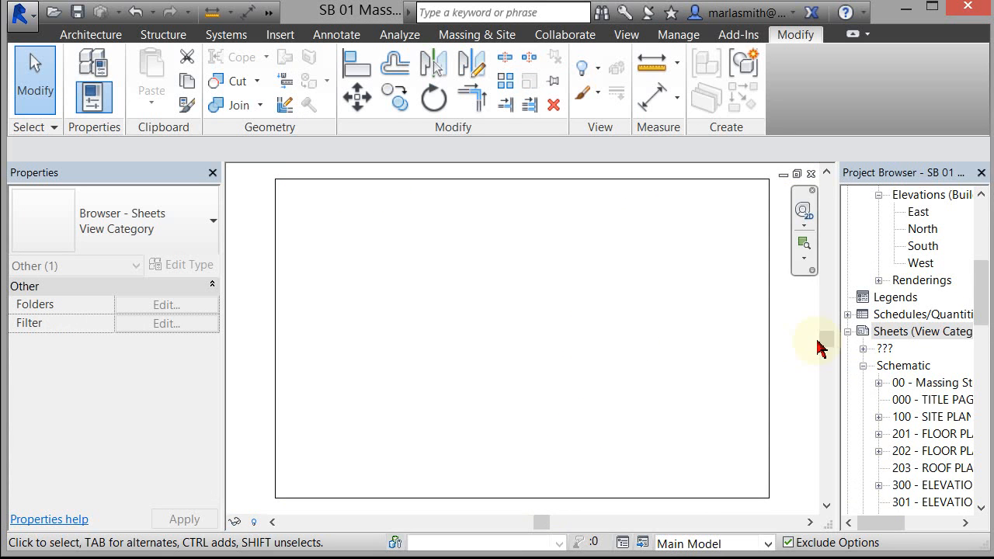
Assign the new unnamed sheet 01 to the Schematic sheet category
left_click(863, 349)
left_click(924, 365)
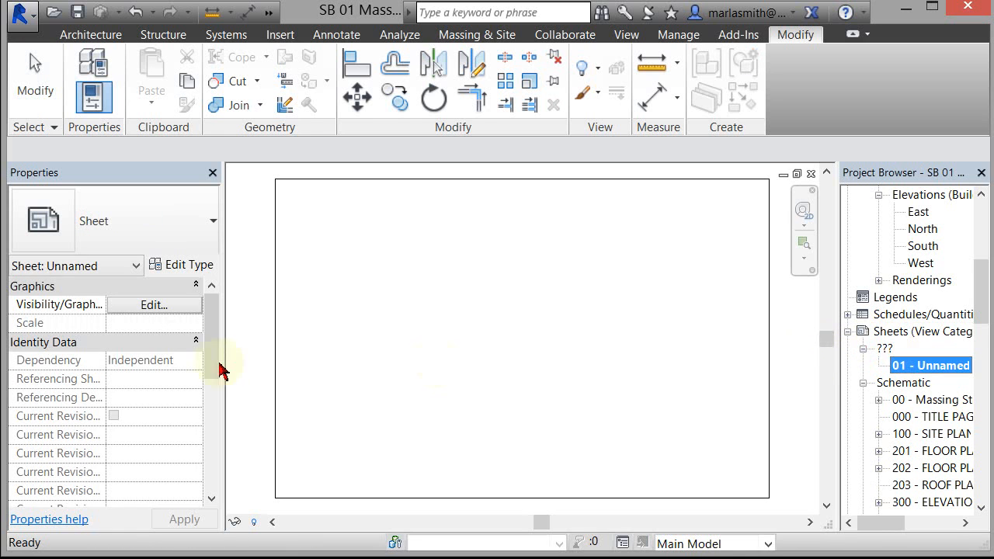
left_click_drag(220, 355, 215, 466)
left_click(155, 472)
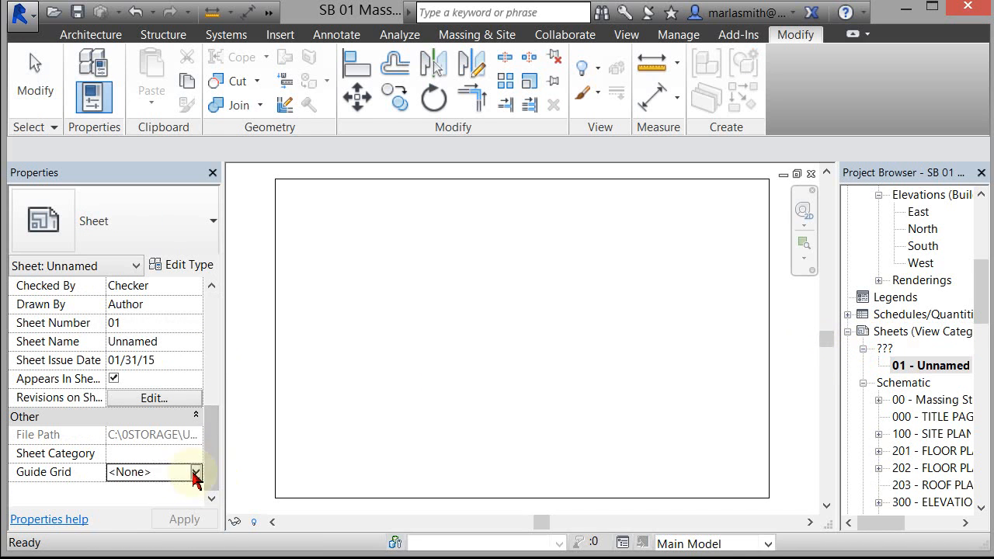
left_click(194, 472)
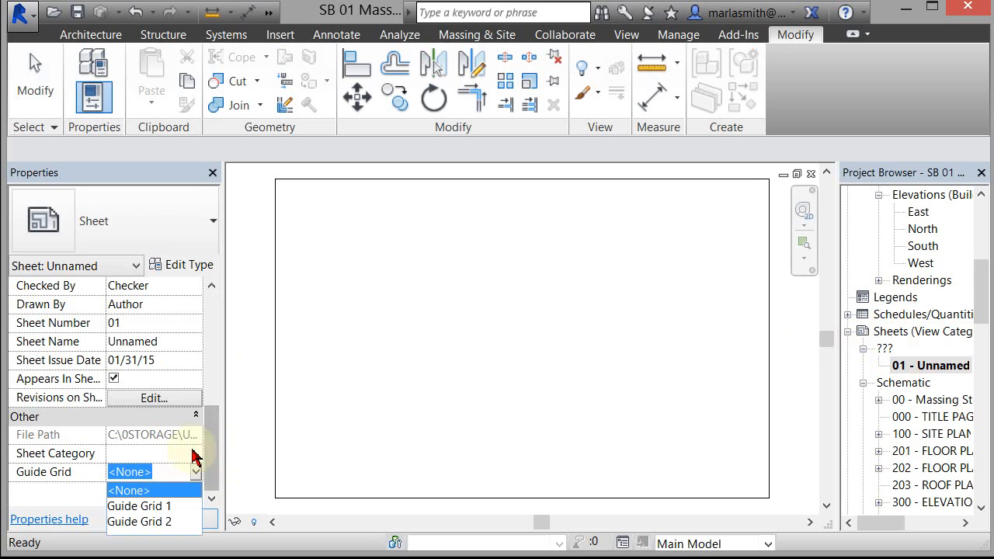
left_click(197, 459)
left_click(197, 455)
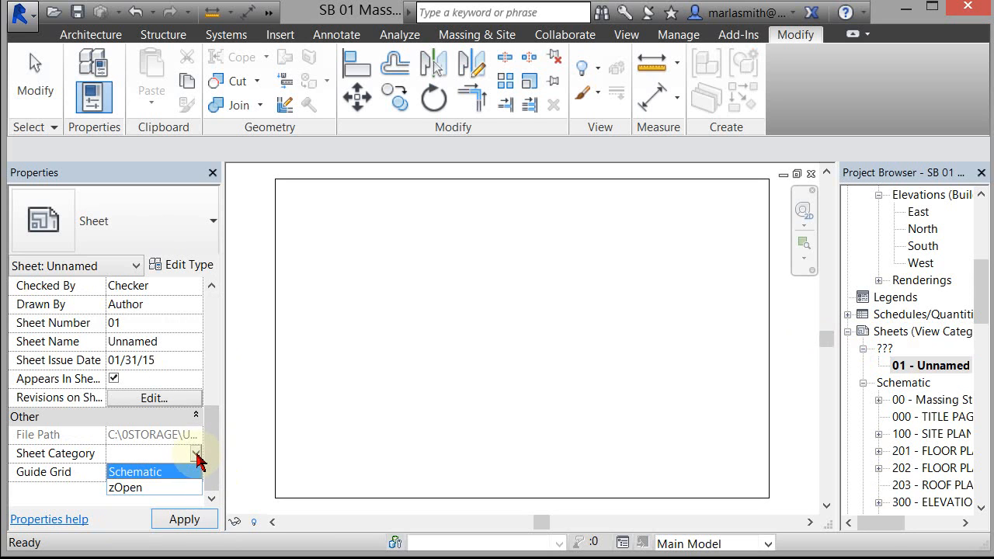
left_click(173, 472)
Try to retitle sheet 01 with the number 00 and the name Massing Study 2
left_click(930, 403)
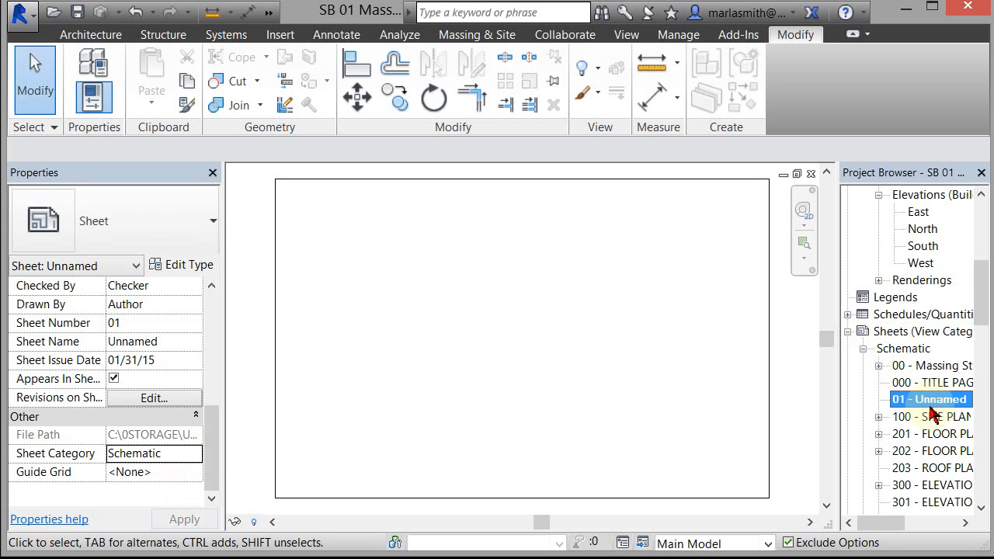
right_click(929, 405)
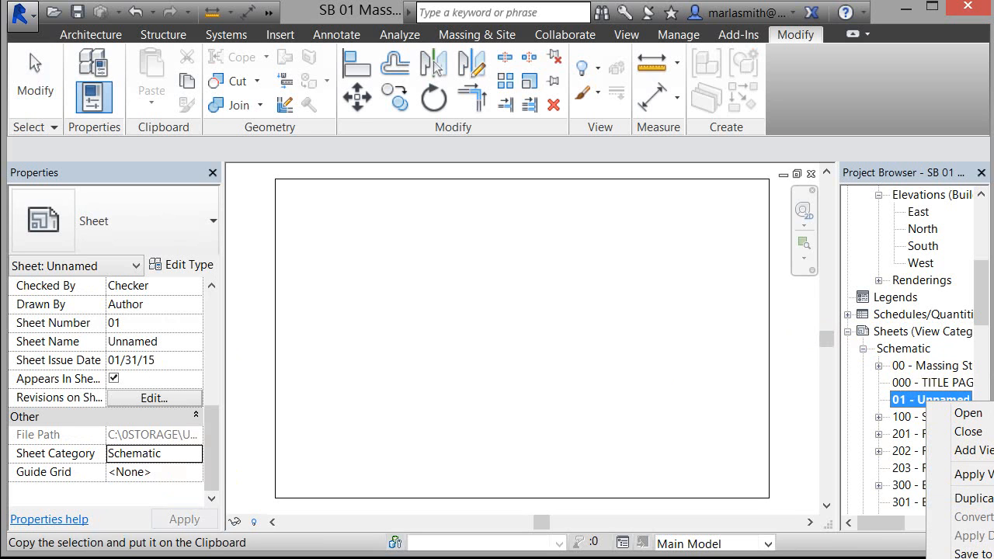
left_click(974, 557)
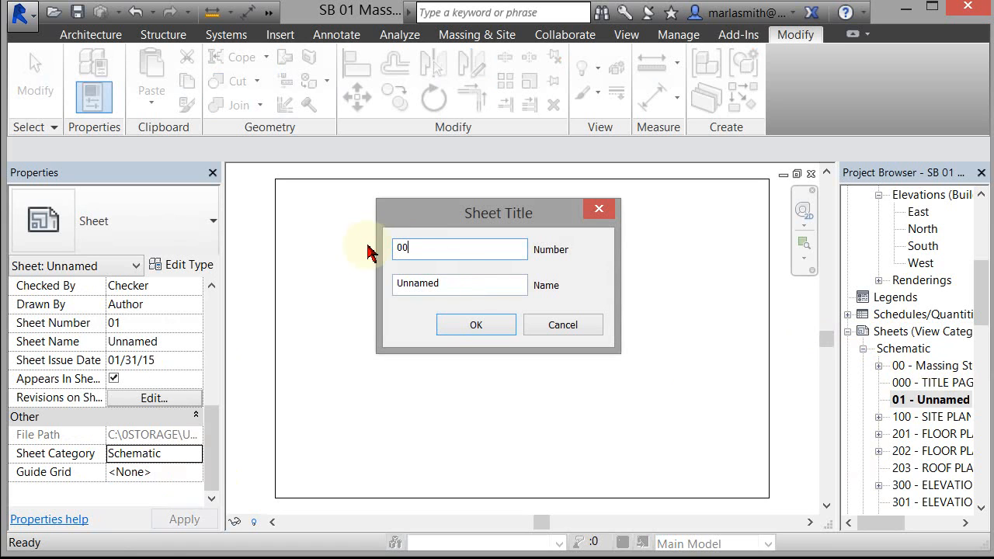
double_click(450, 284)
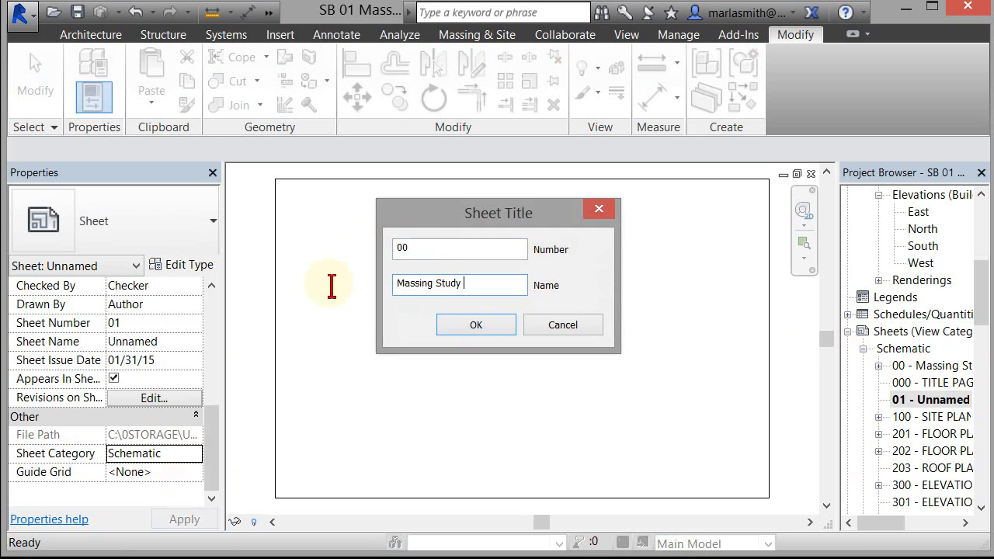
key("Return")
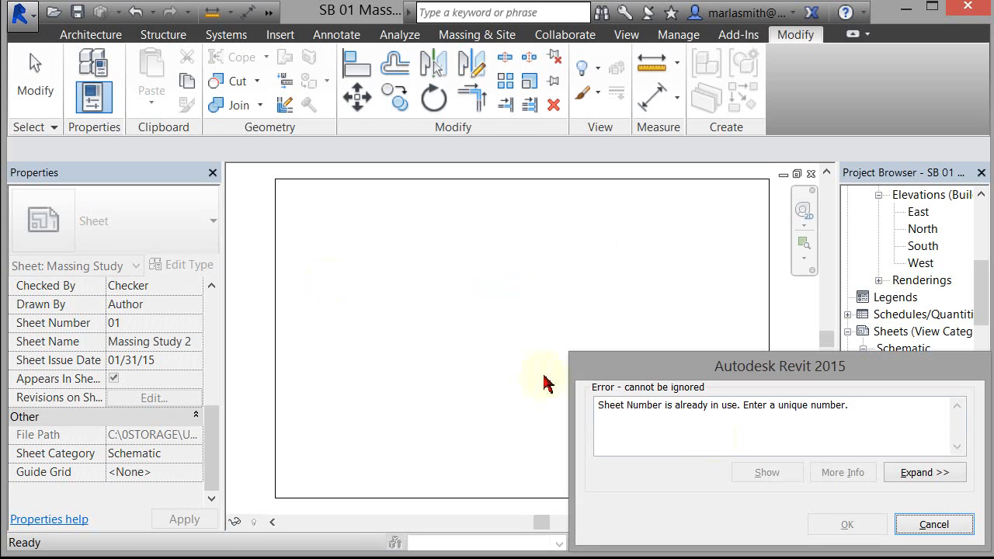
left_click(934, 524)
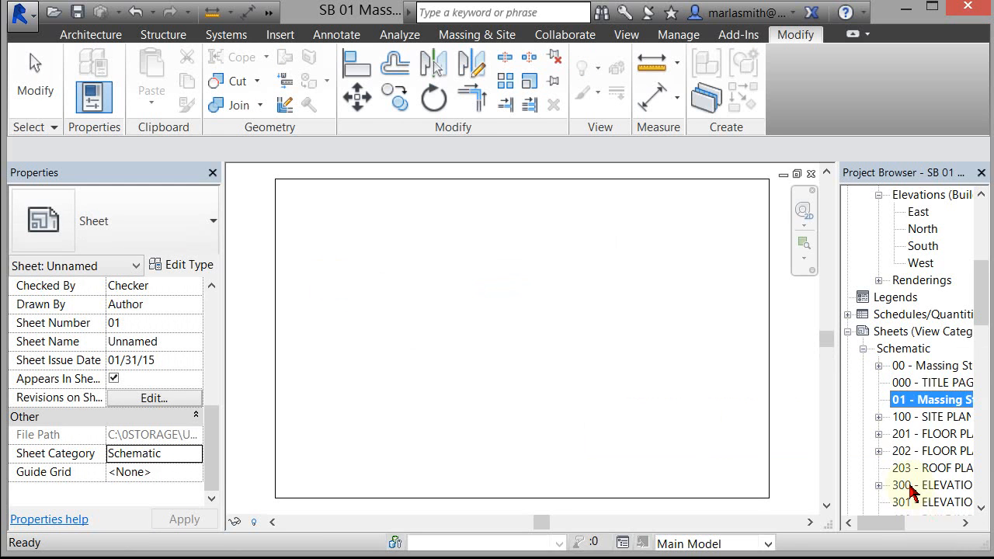
right_click(946, 410)
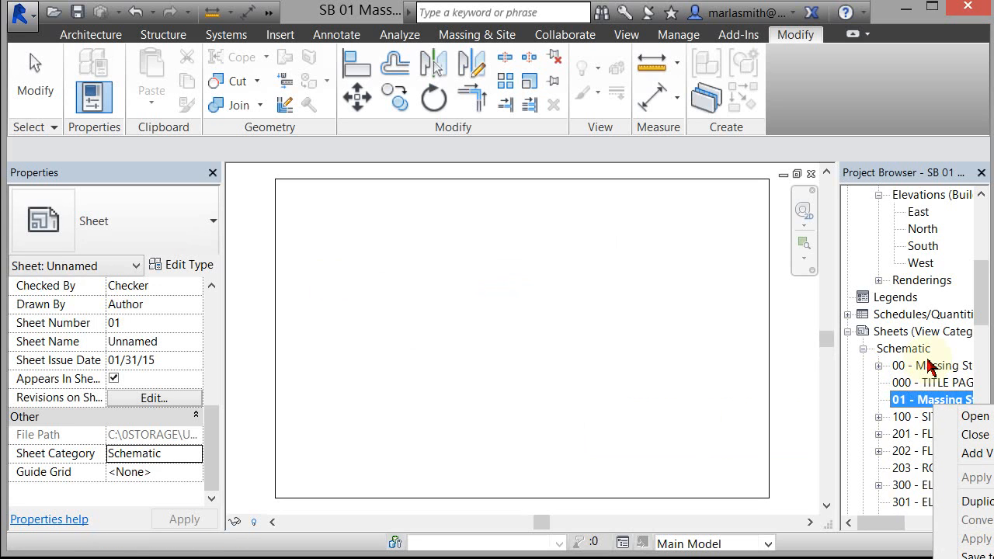
key("Escape")
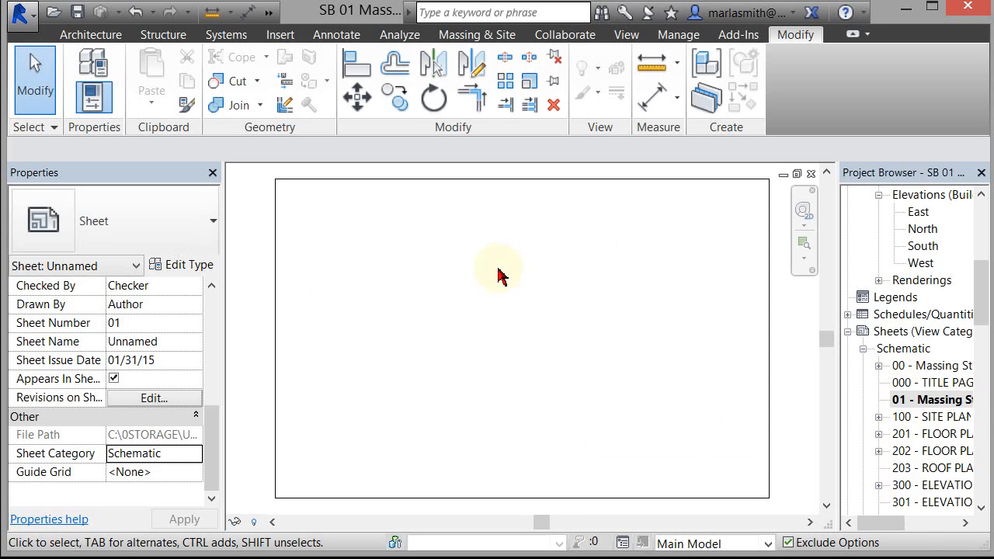
Place the 3D View 1 rendering on the upper-left part of sheet 01
left_click_drag(986, 295, 989, 280)
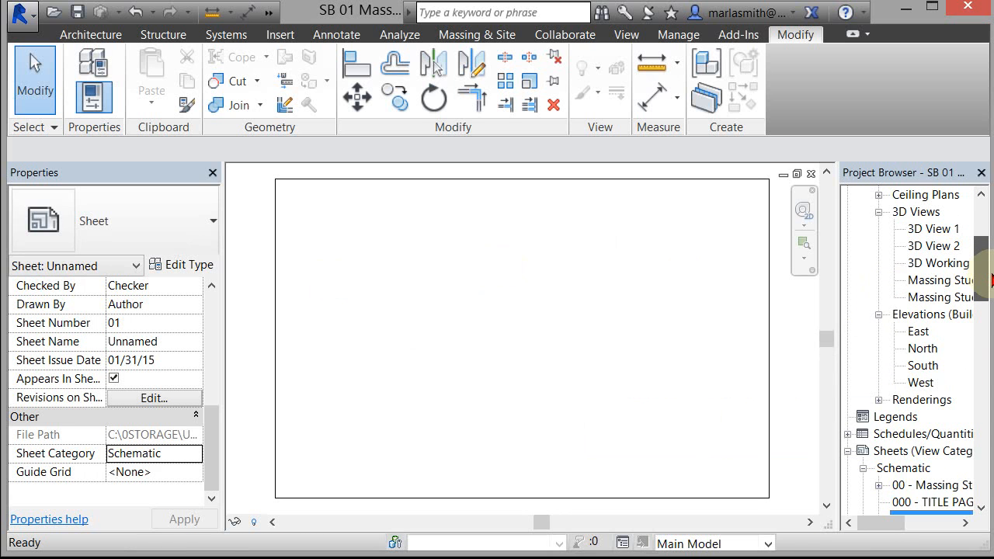
left_click_drag(990, 279, 991, 296)
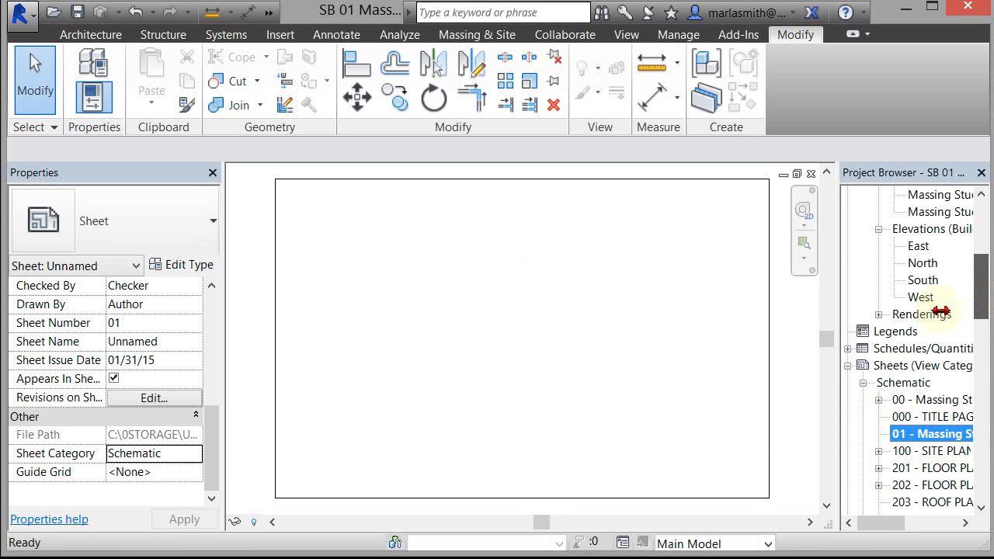
left_click(877, 315)
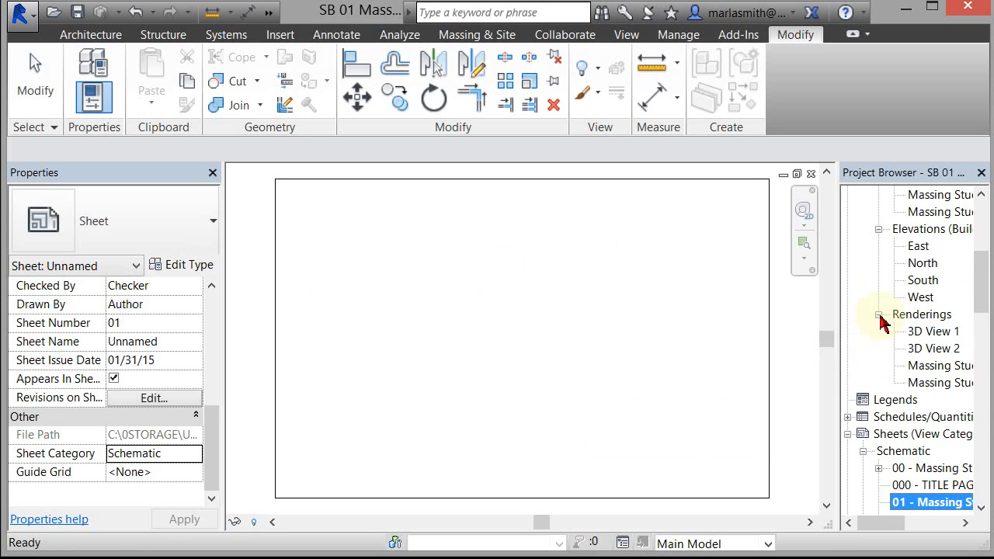
left_click(931, 332)
left_click_drag(934, 335, 505, 303)
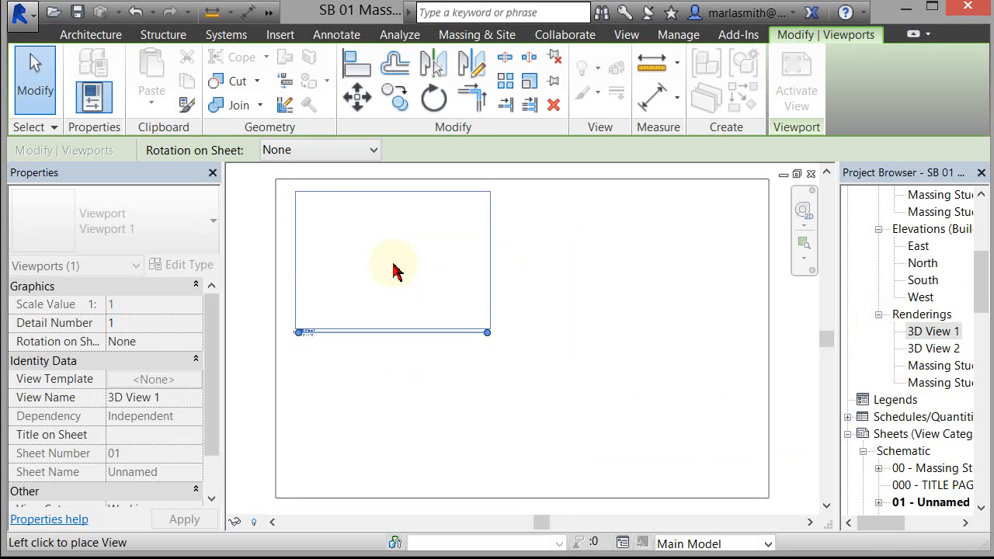
left_click(392, 271)
left_click(575, 283)
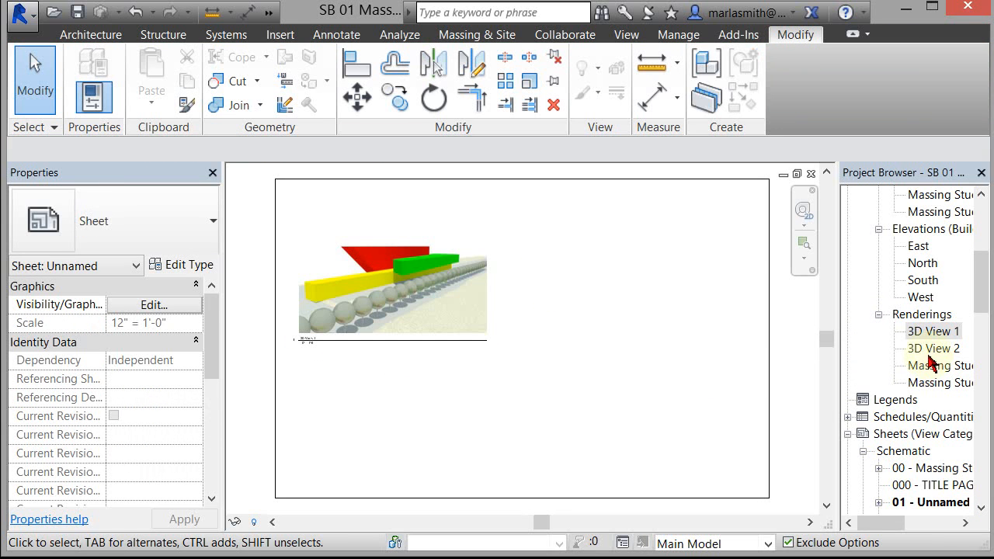
Place the 3D View 2 rendering on the lower-right part of the sheet
left_click(933, 348)
left_click_drag(632, 378, 621, 411)
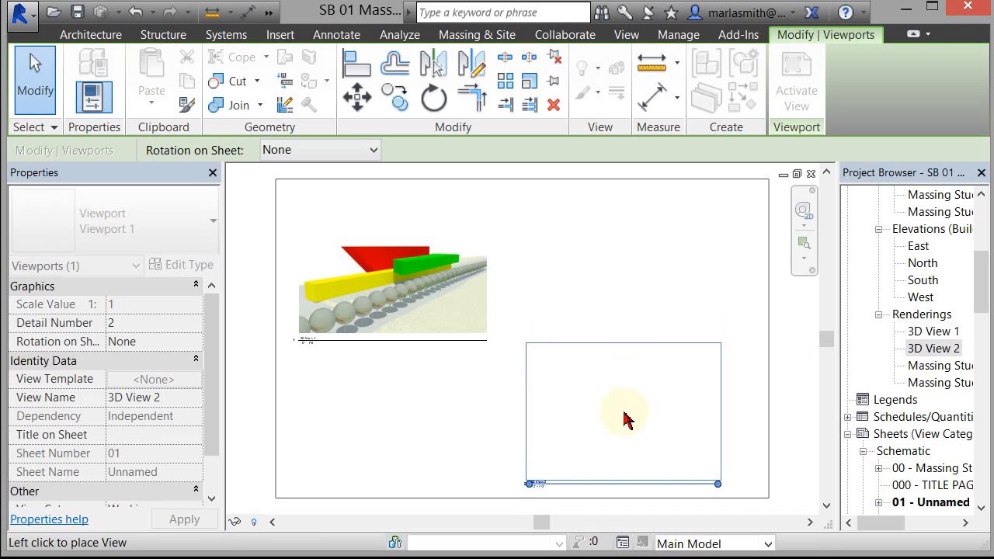
left_click(625, 411)
left_click(622, 330)
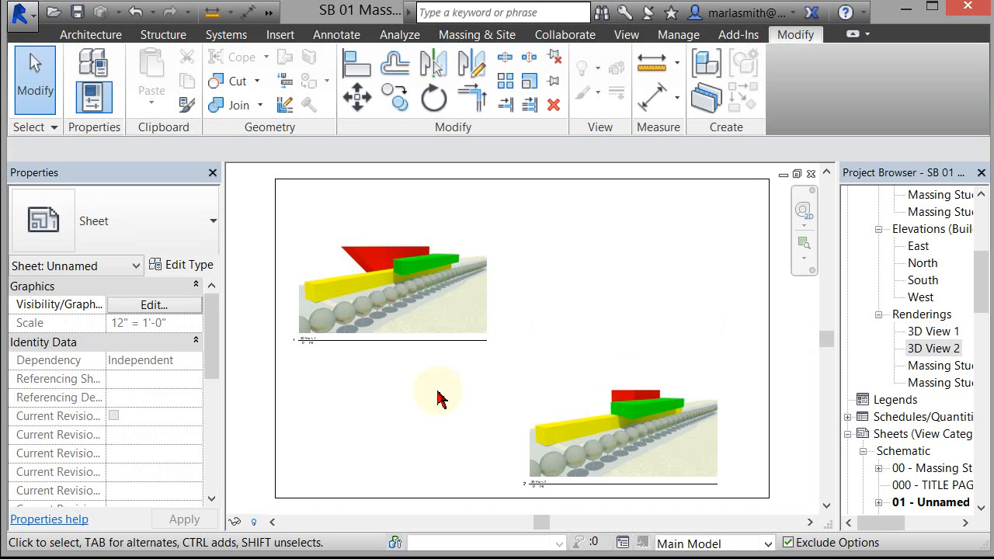
Move the 3D View 2 viewport up level with 3D View 1, and shift 3D View 1 slightly closer to it
left_click_drag(627, 437, 623, 288)
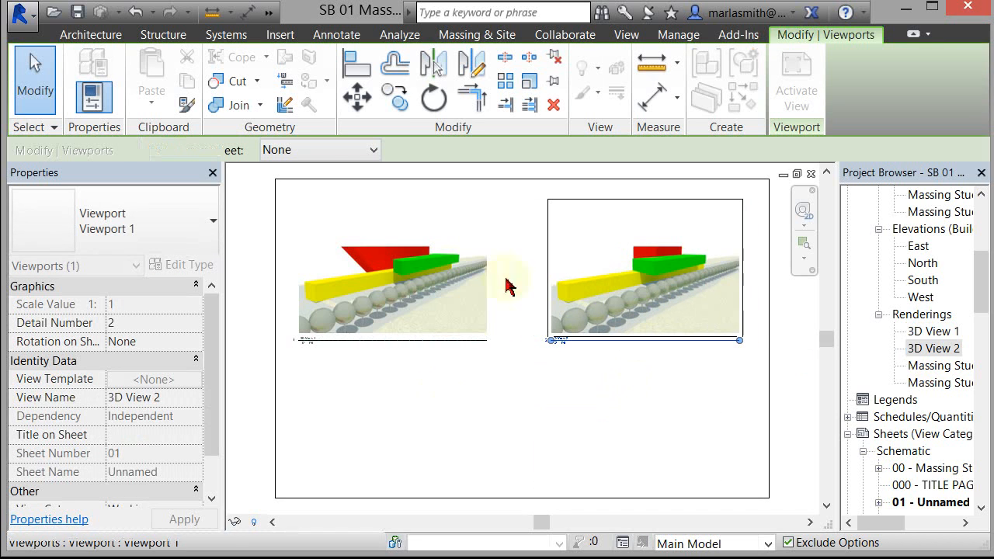
left_click_drag(434, 279, 463, 272)
left_click(593, 422)
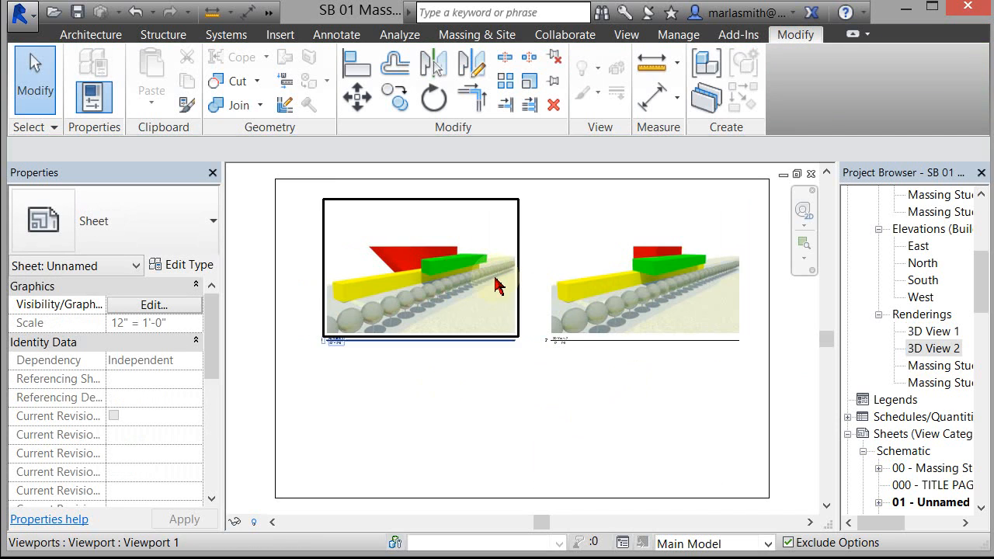
Change the 3D View 1 viewport's type to View Title Grey Title Only
scroll(497, 286, "up", 2)
scroll(621, 397, "down", 2)
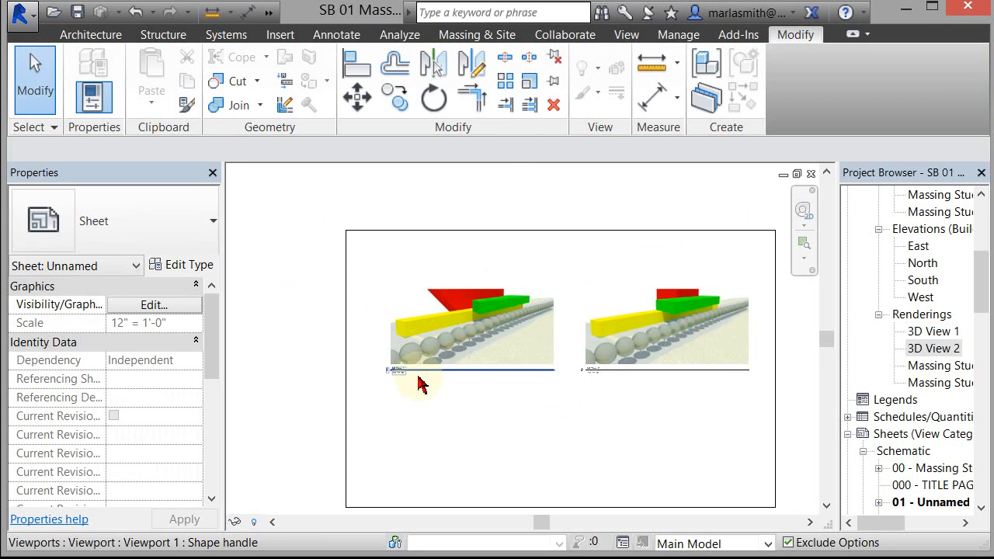
scroll(417, 383, "up", 3)
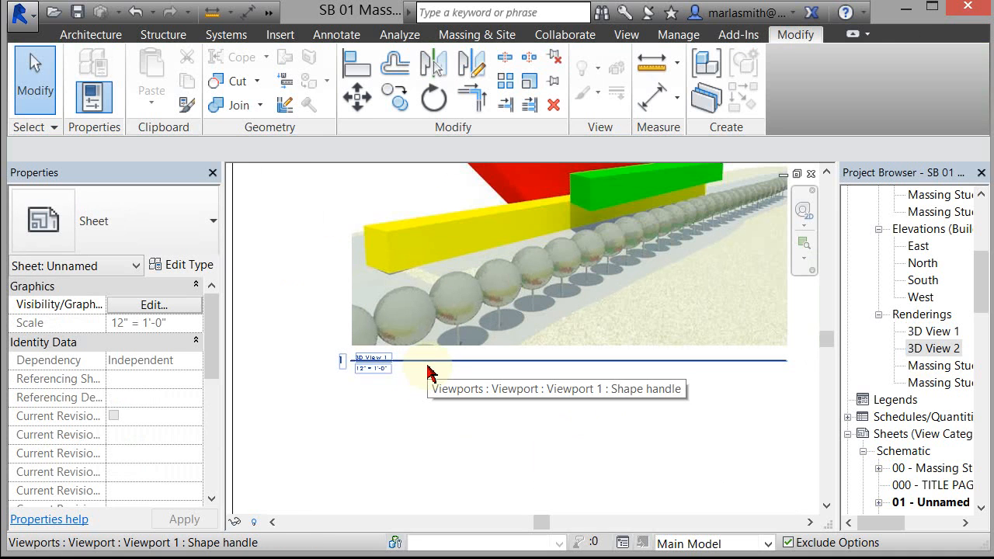
left_click(429, 372)
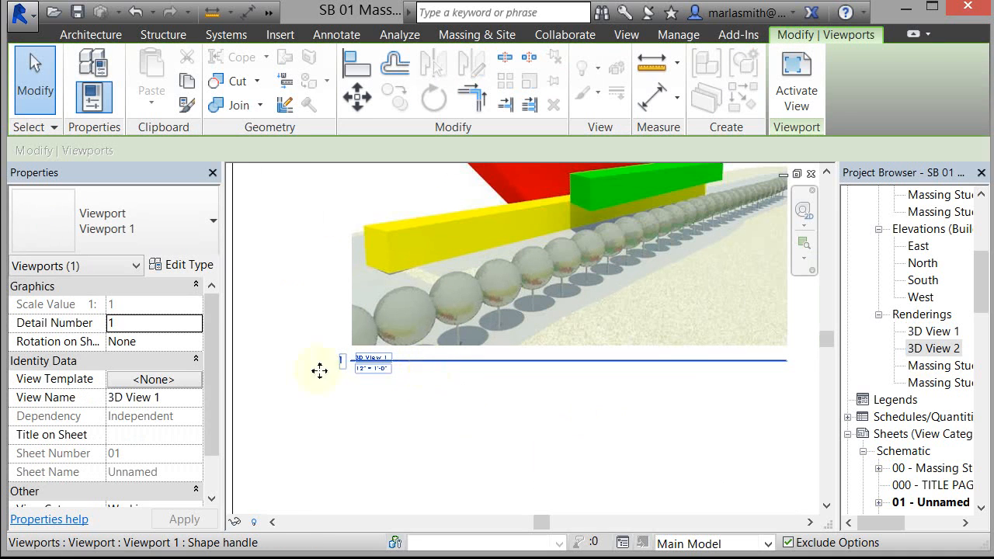
left_click(208, 236)
left_click(167, 289)
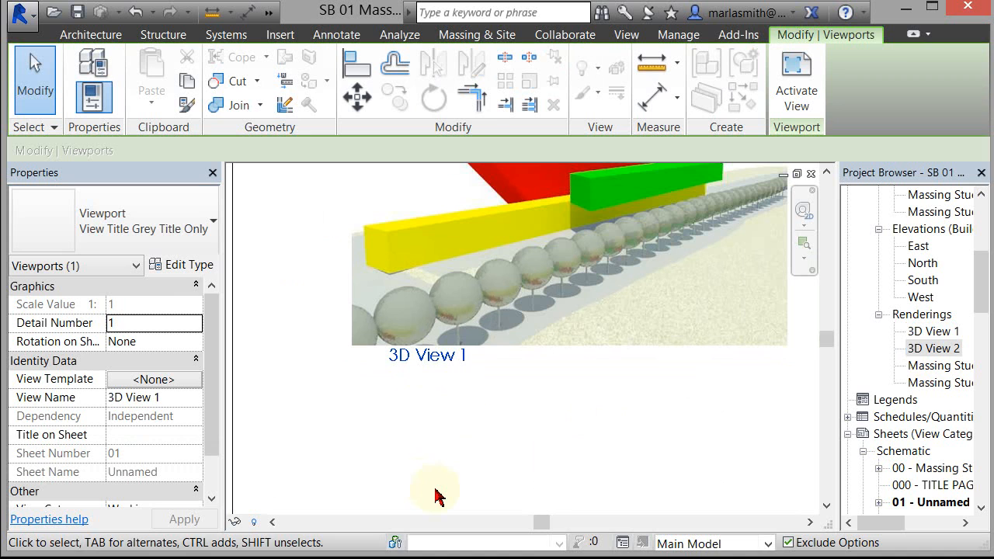
Try the Viewport 1 and Viewport Gr types on the 3D View 1 viewport, and return it to View Title Grey Title Only
left_click(191, 229)
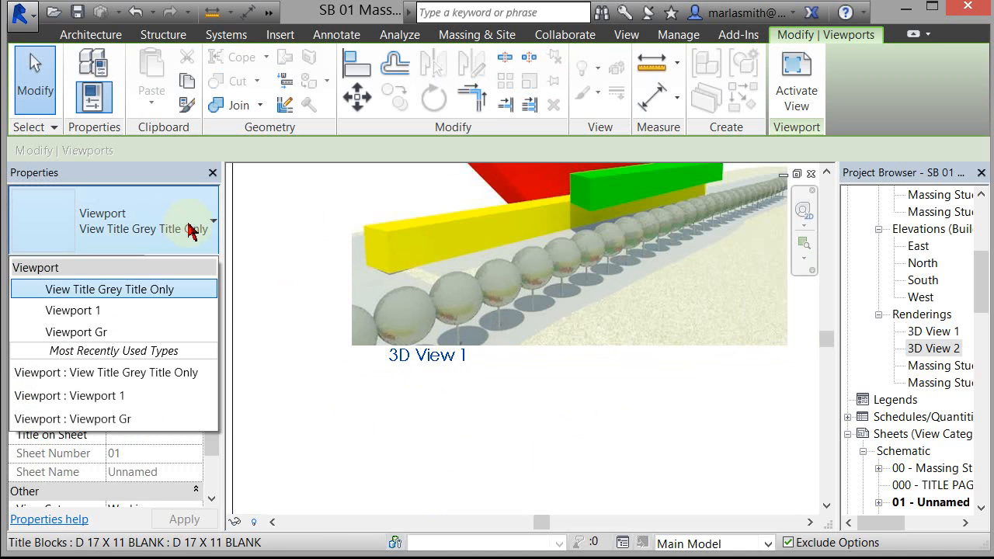
left_click(162, 310)
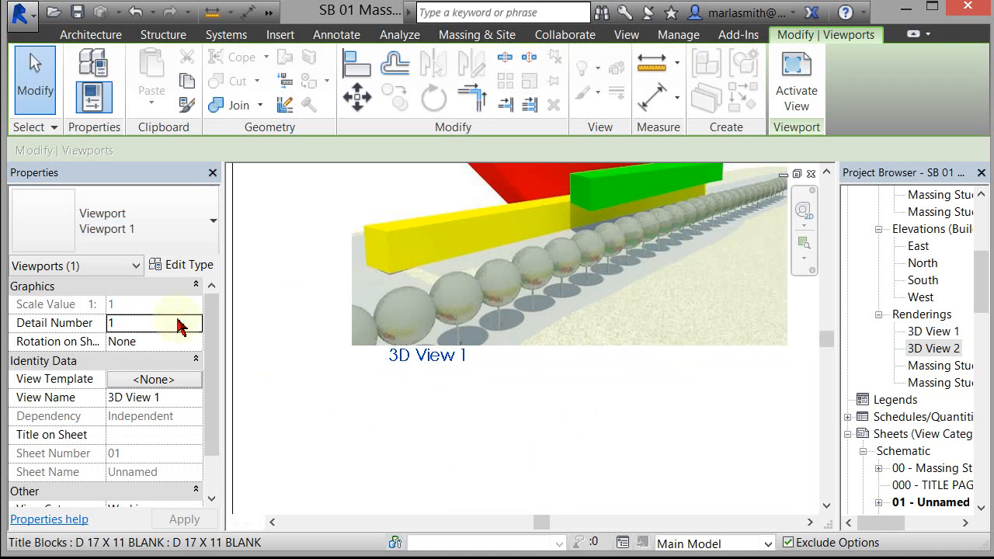
left_click(175, 241)
left_click(166, 333)
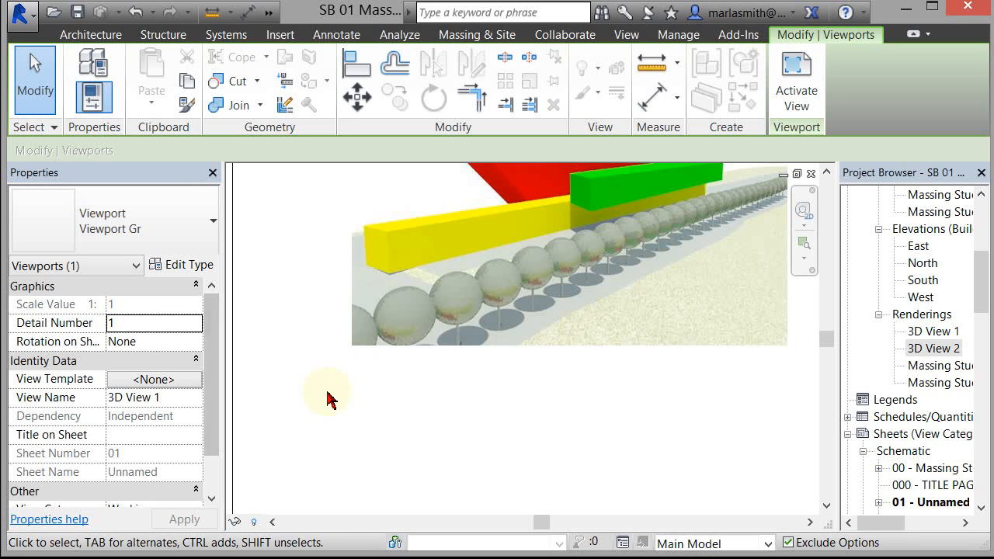
left_click(204, 233)
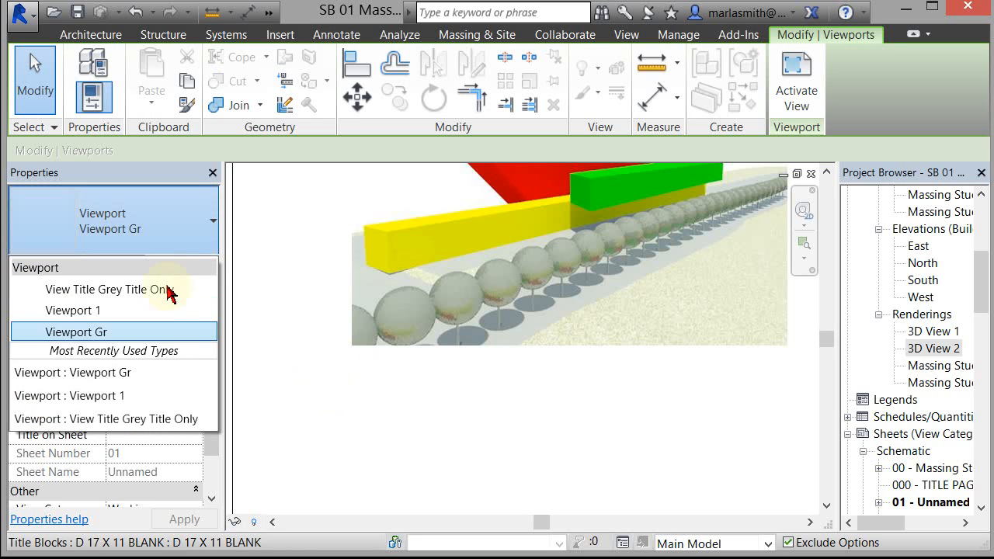
left_click(222, 290)
Move the 3D View 1 title slightly down and left so it lines up beneath the rendering's left edge
left_click(388, 412)
left_click(420, 364)
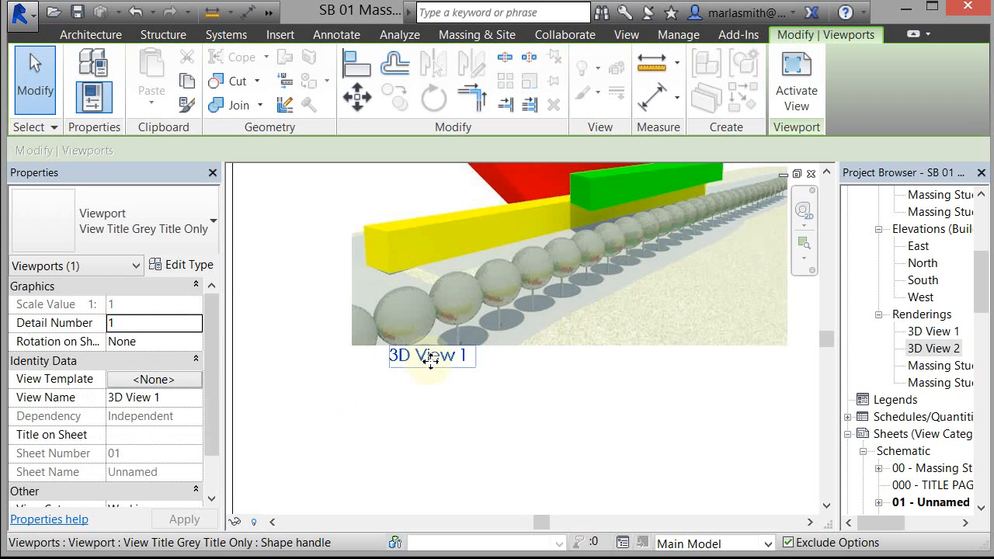
left_click_drag(417, 369, 394, 382)
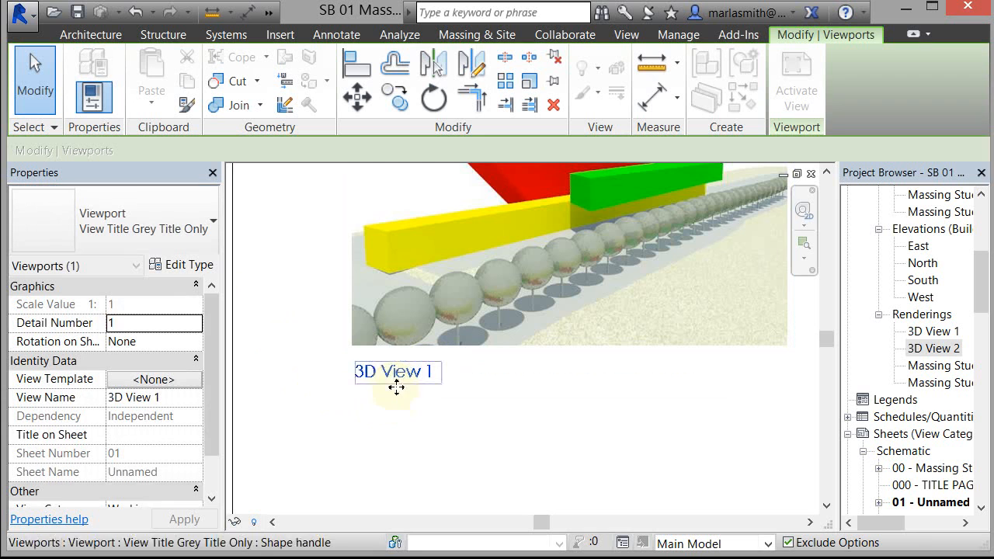
key("Escape")
Change the 3D View 2 viewport's type to View Title Grey Title Only
scroll(381, 364, "down", 3)
left_click(730, 342)
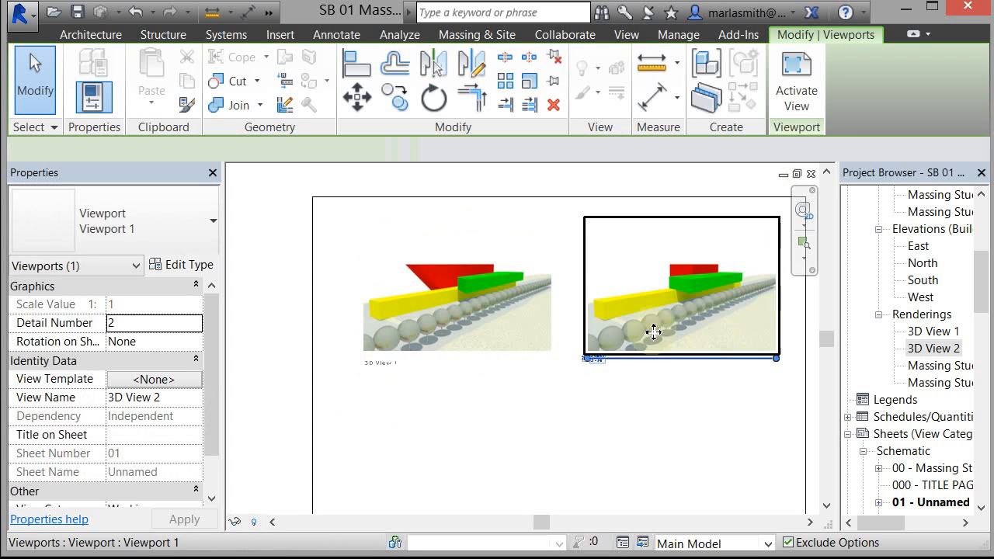
left_click(172, 237)
left_click(167, 291)
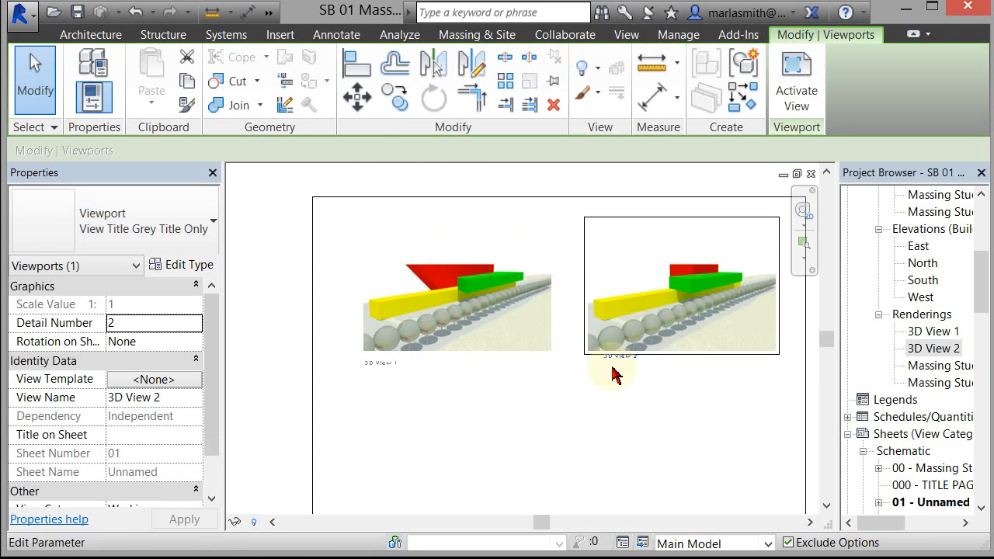
scroll(618, 372, "up", 3)
left_click(621, 353)
left_click(624, 362)
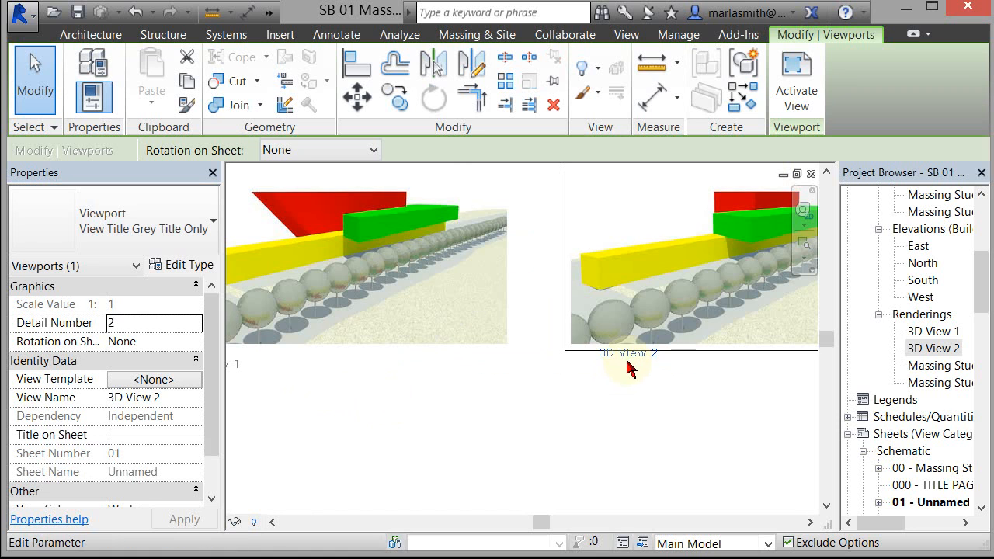
left_click(628, 361)
left_click(630, 365)
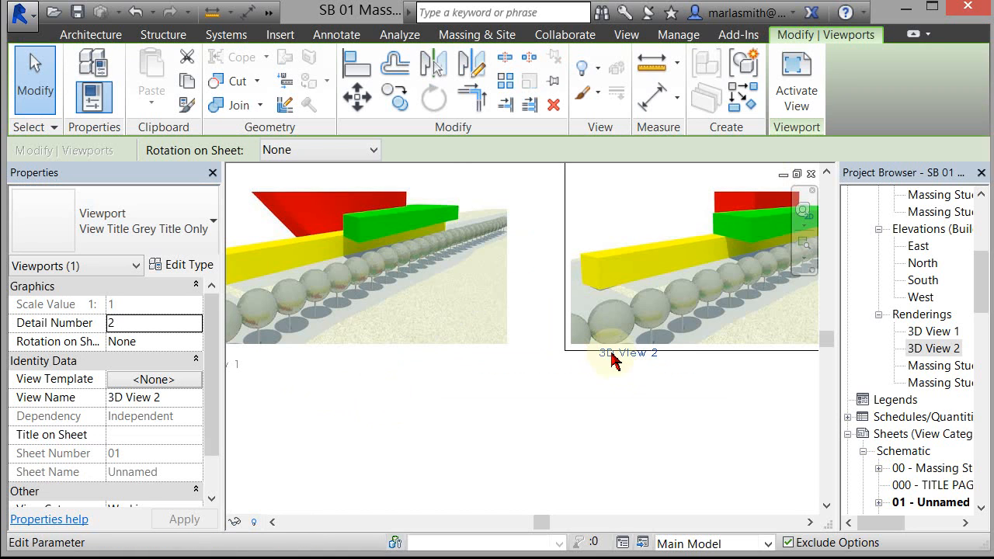
left_click(609, 353)
left_click(602, 374)
scroll(612, 367, "up", 2)
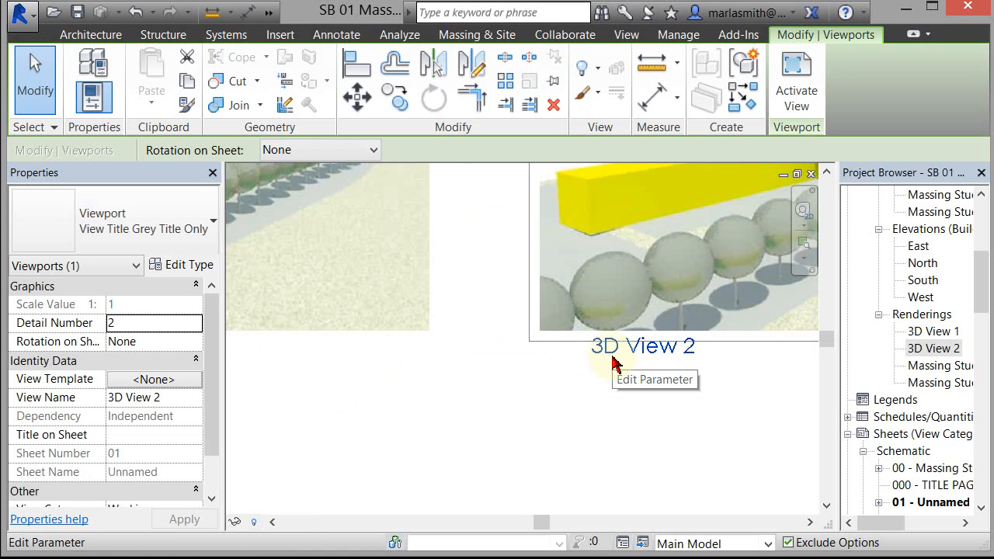
left_click(644, 347)
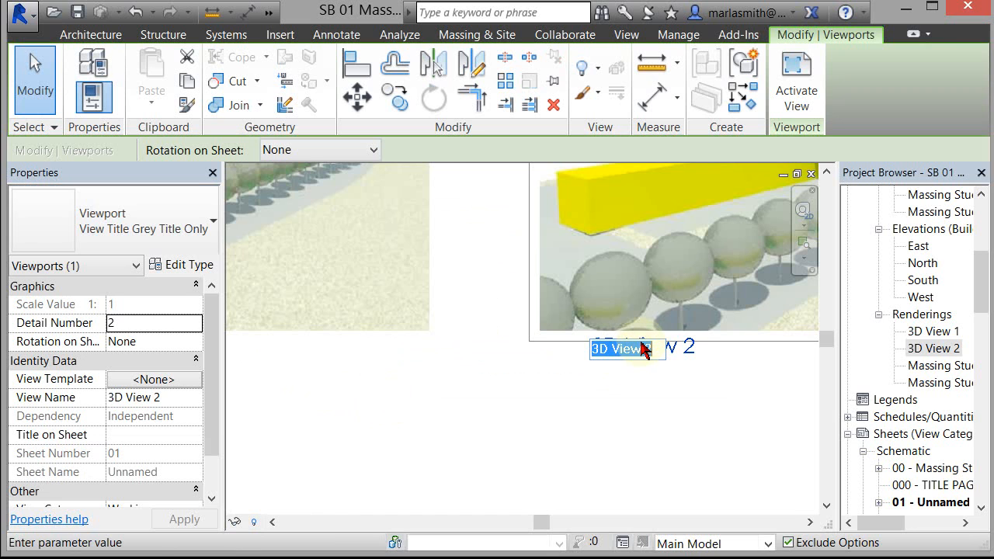
left_click(691, 361)
left_click(696, 358)
left_click(694, 350)
left_click(683, 349)
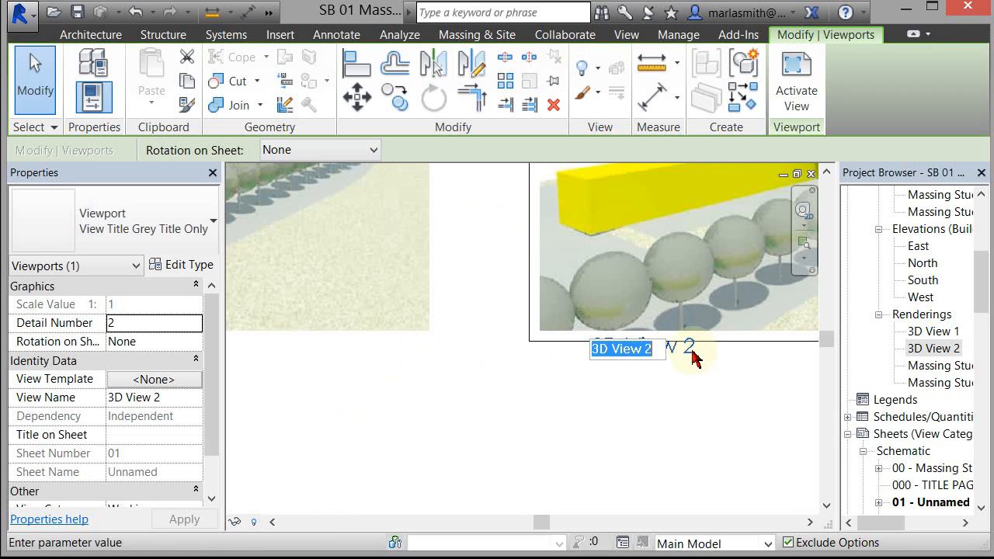
left_click(698, 371)
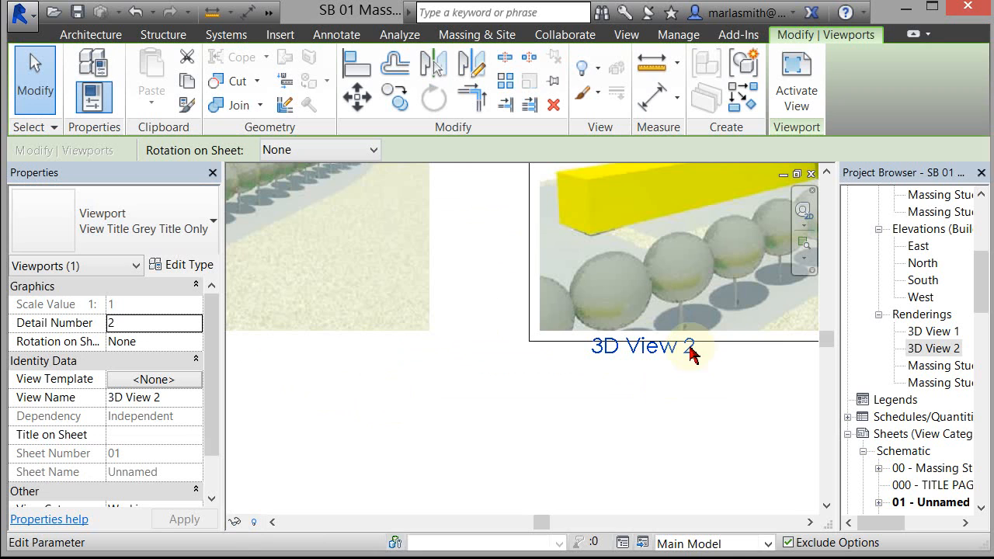
Move the 3D View 2 title clear of its viewport and align it beneath the rendering's left edge, level with the 3D View 1 title
left_click(572, 406)
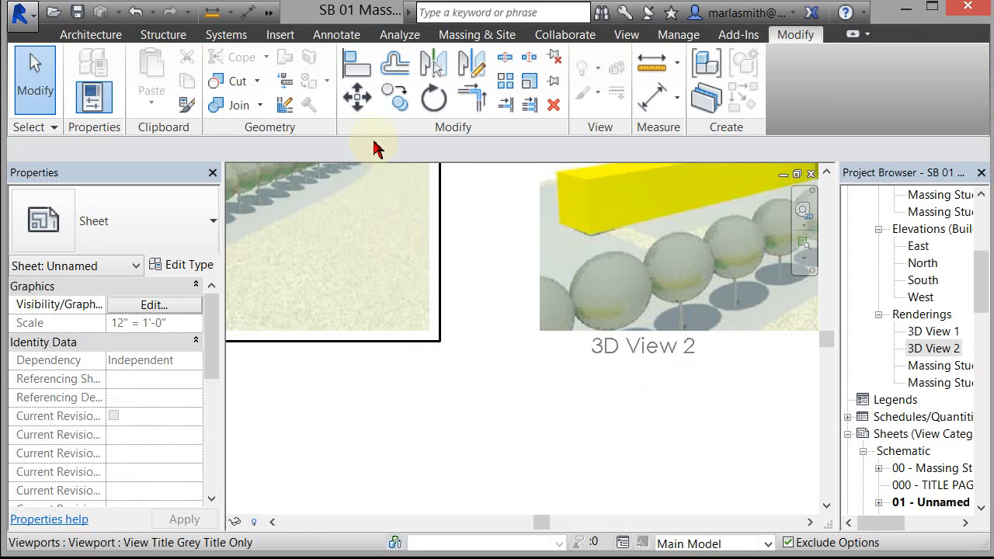
left_click(358, 96)
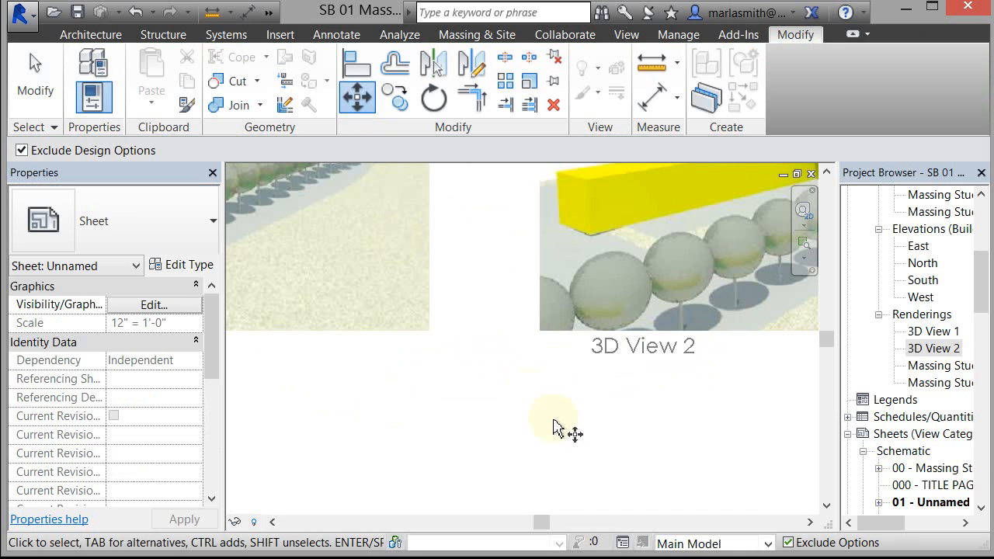
right_click(638, 369)
left_click(679, 373)
left_click(638, 372)
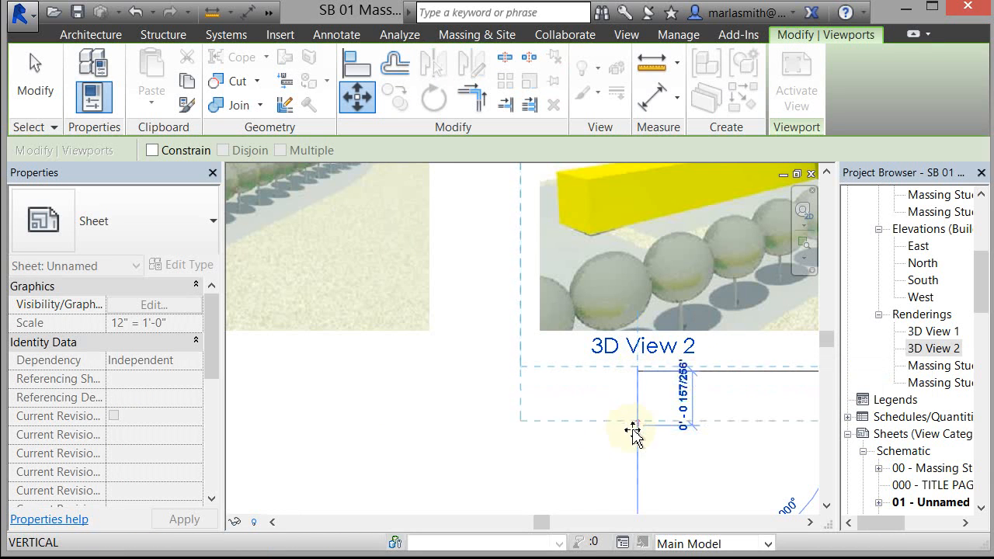
left_click(630, 436)
scroll(672, 382, "down", 3)
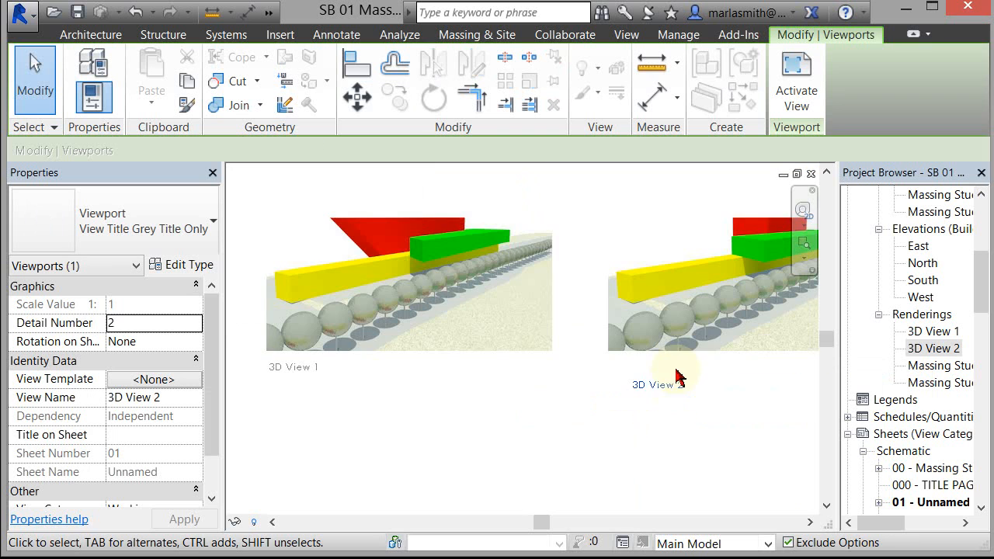
left_click_drag(660, 384, 642, 367)
left_click(581, 408)
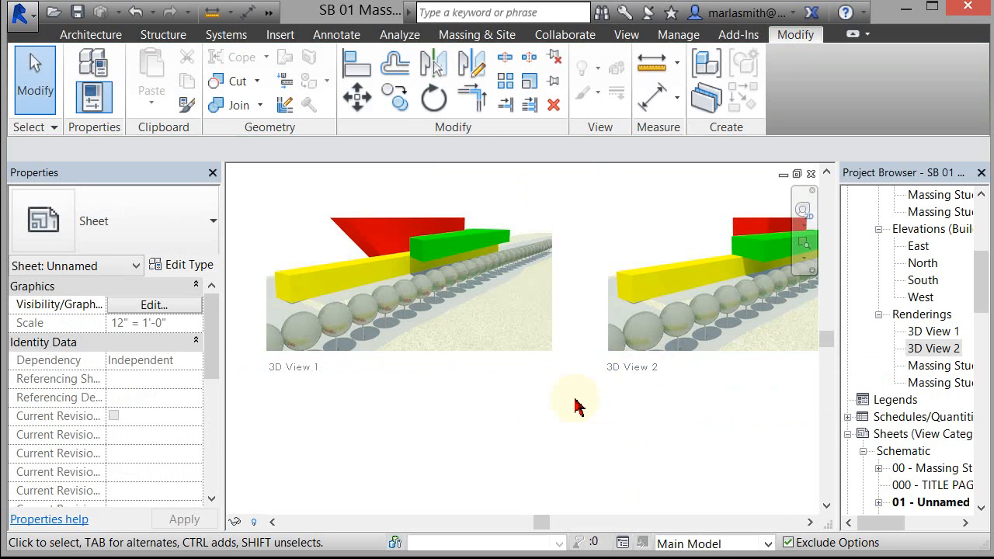
Import the image 3D View 1.tif from the Desktop and place it on the lower-left part of the sheet
scroll(582, 408, "down", 3)
middle_click_drag(661, 462, 619, 421)
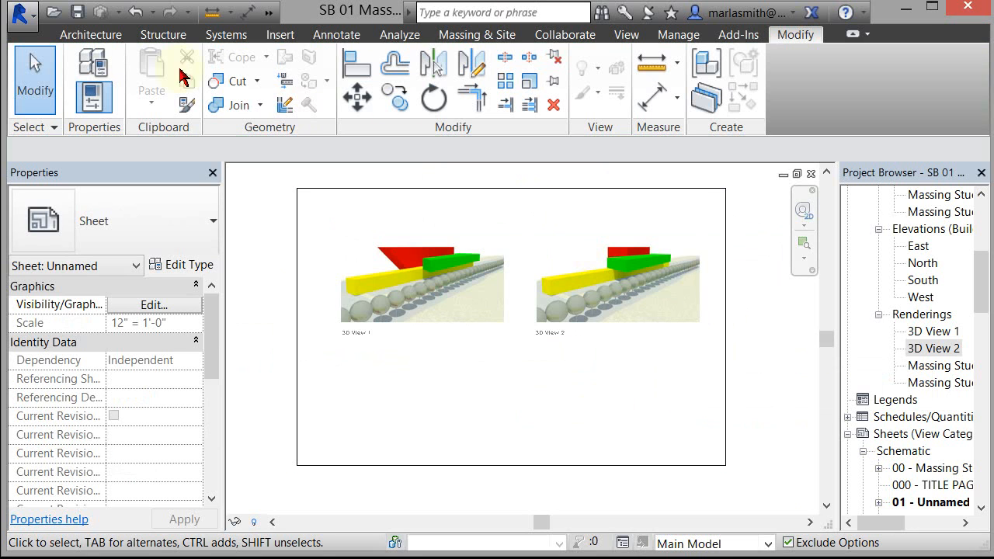
left_click(289, 38)
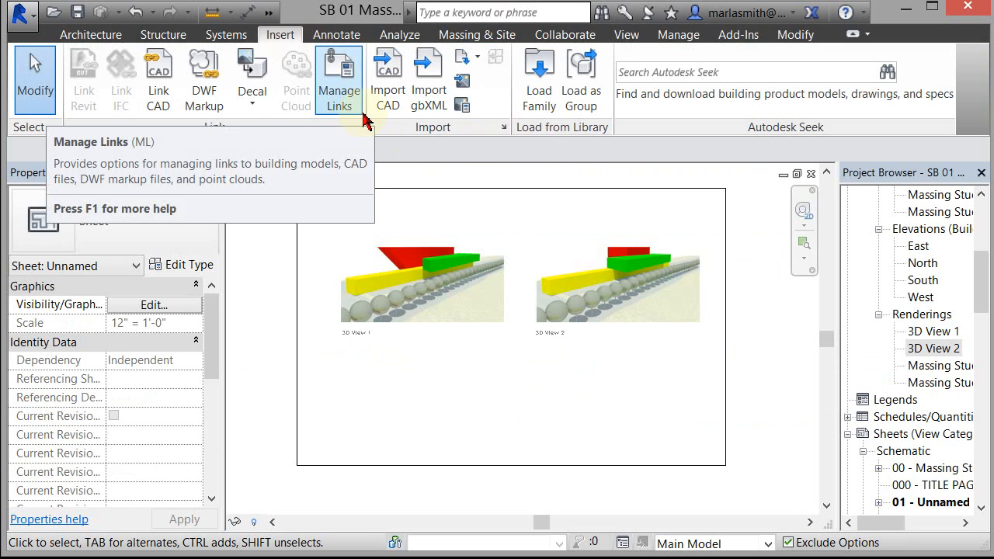
left_click(460, 84)
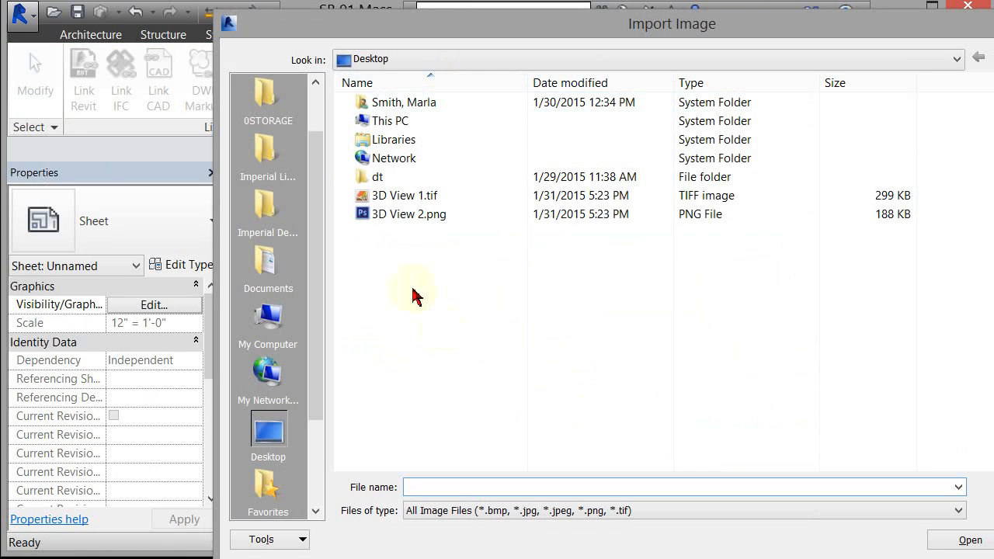
left_click(400, 195)
left_click(966, 543)
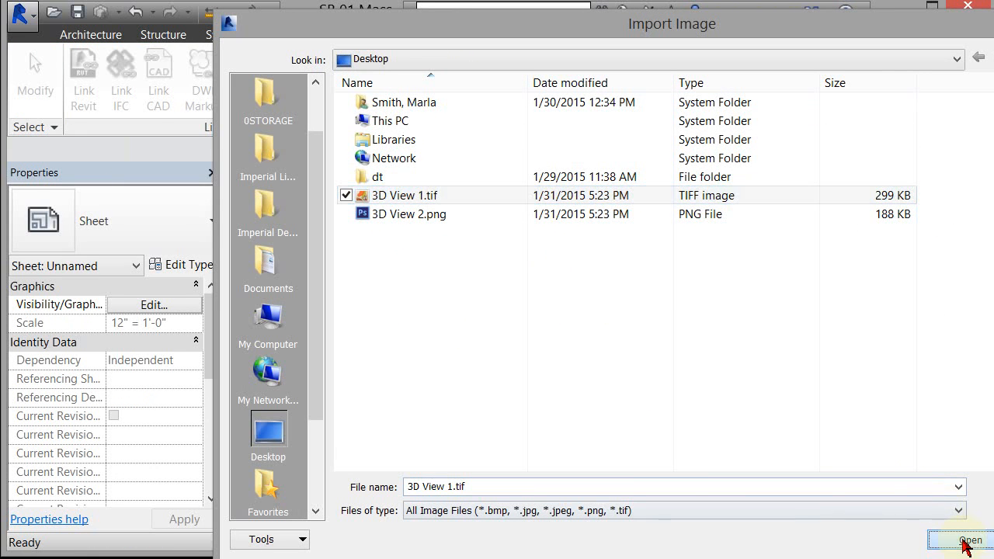
left_click(420, 419)
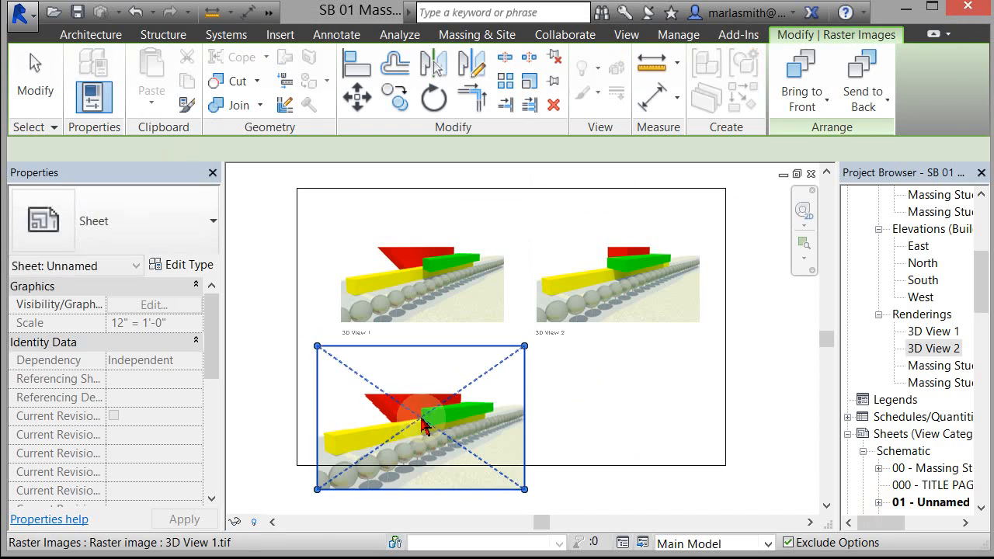
Move the imported 3D View 1.tif image up so it lies inside the sheet border
left_click(610, 423)
middle_click_drag(565, 426, 616, 351)
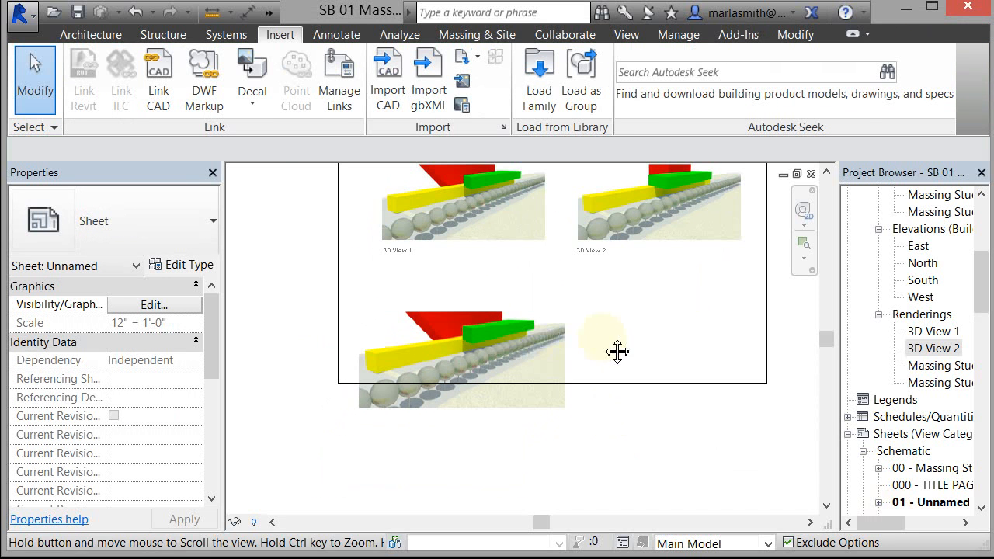
left_click_drag(473, 349, 474, 307)
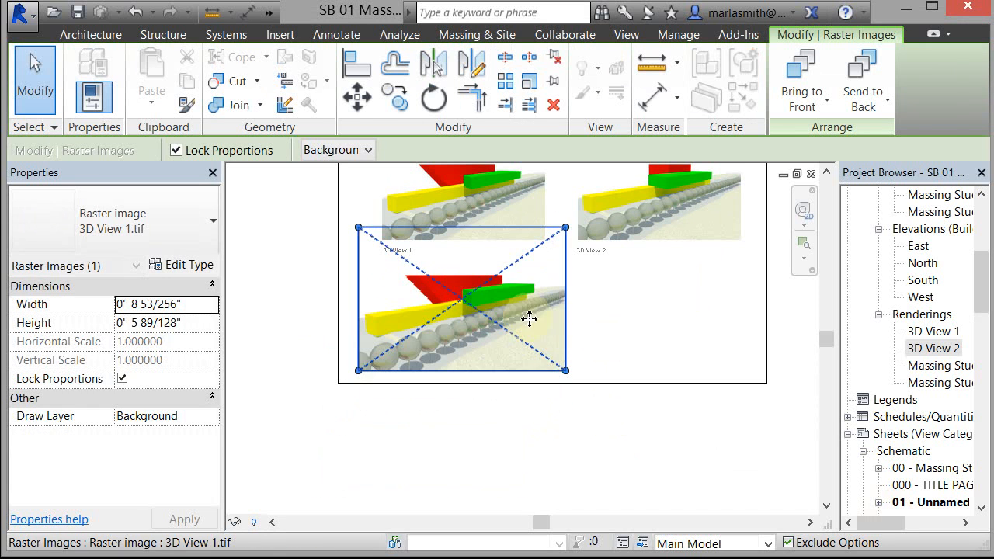
left_click(619, 335)
Set the imported image's width to 8 inches with proportions locked, and nudge it slightly up and right
middle_click_drag(619, 335, 633, 417)
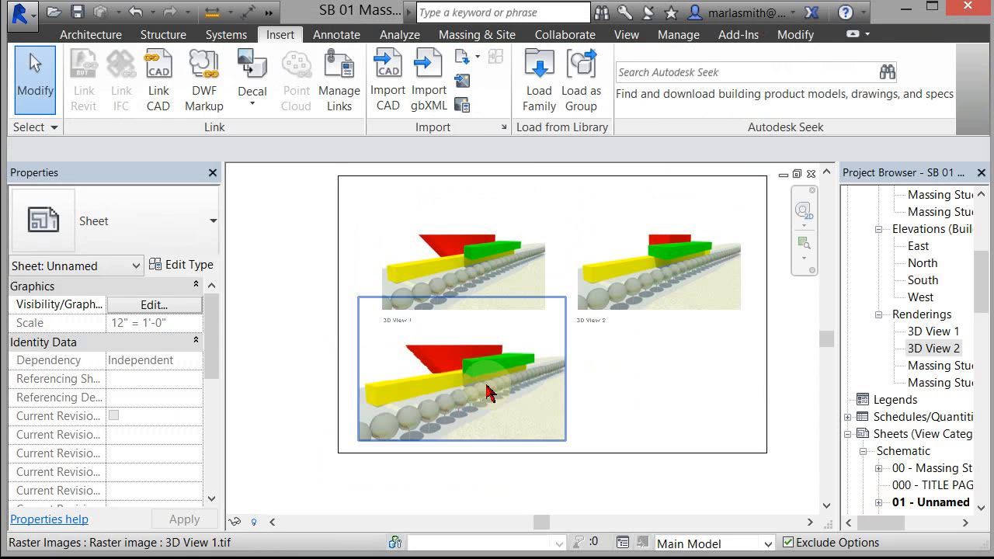
left_click(481, 388)
left_click(146, 307)
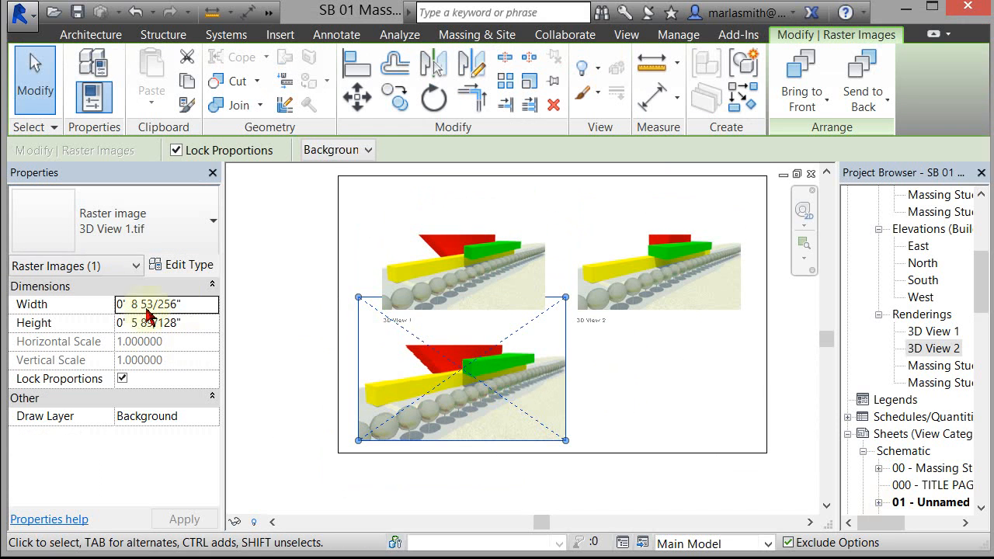
left_click(193, 309)
left_click_drag(193, 309, 102, 310)
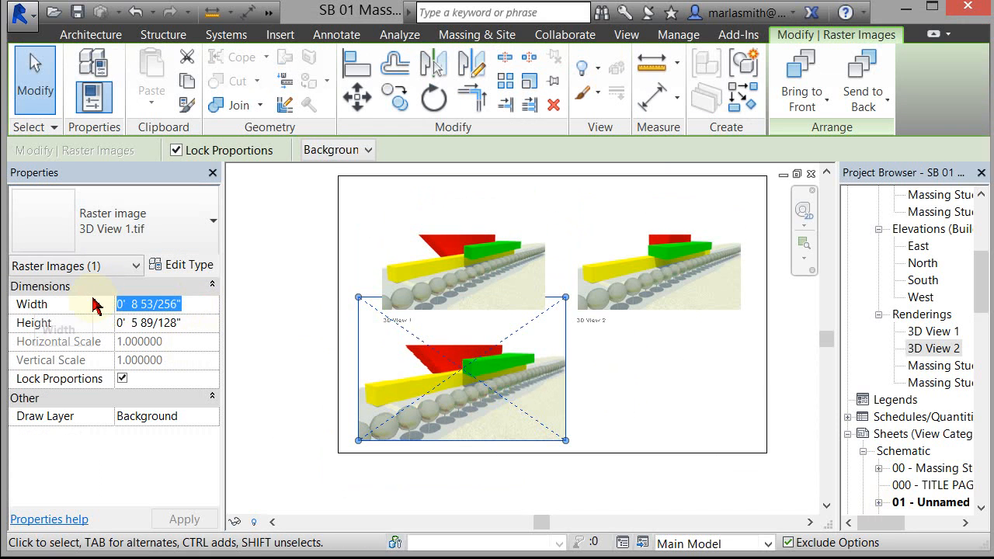
type("8")
key("Return")
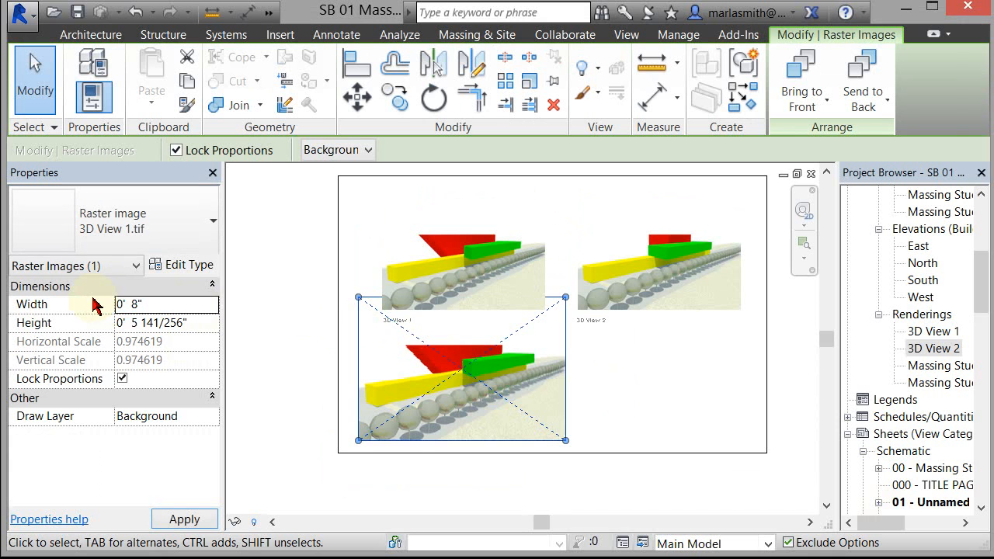
left_click(624, 398)
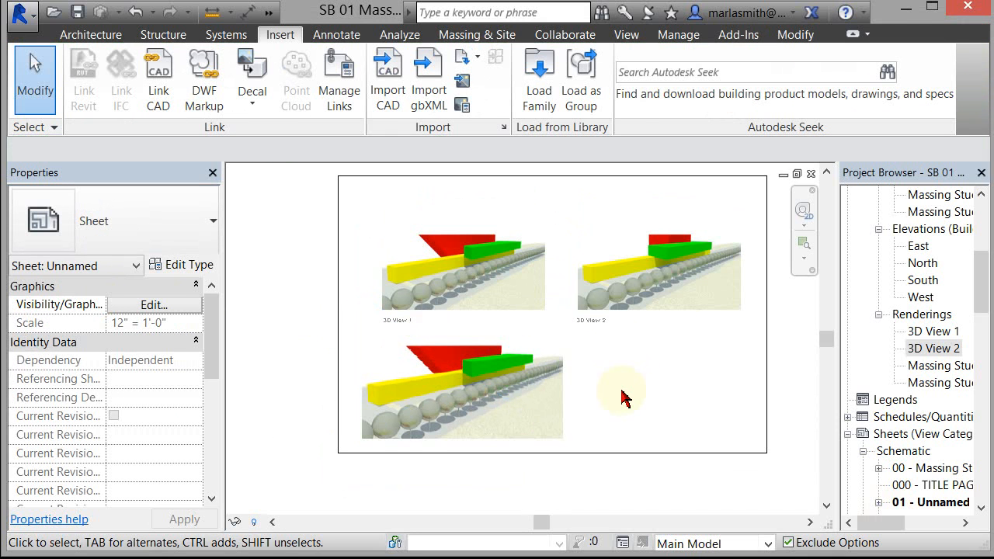
left_click(526, 388)
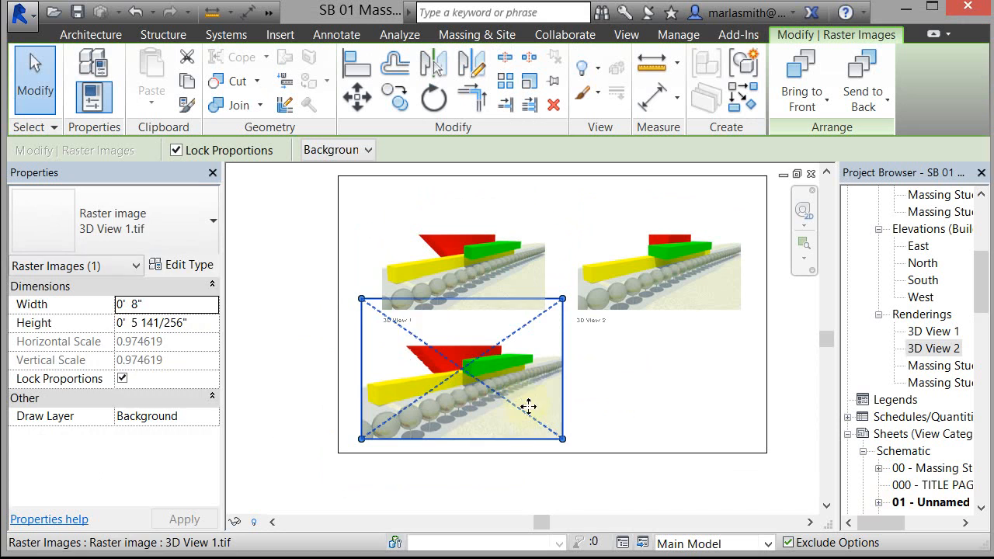
left_click_drag(528, 406, 525, 382)
Move the 3D View 1 and 3D View 2 viewports up toward the sheet's top edge, level with each other
left_click(443, 282)
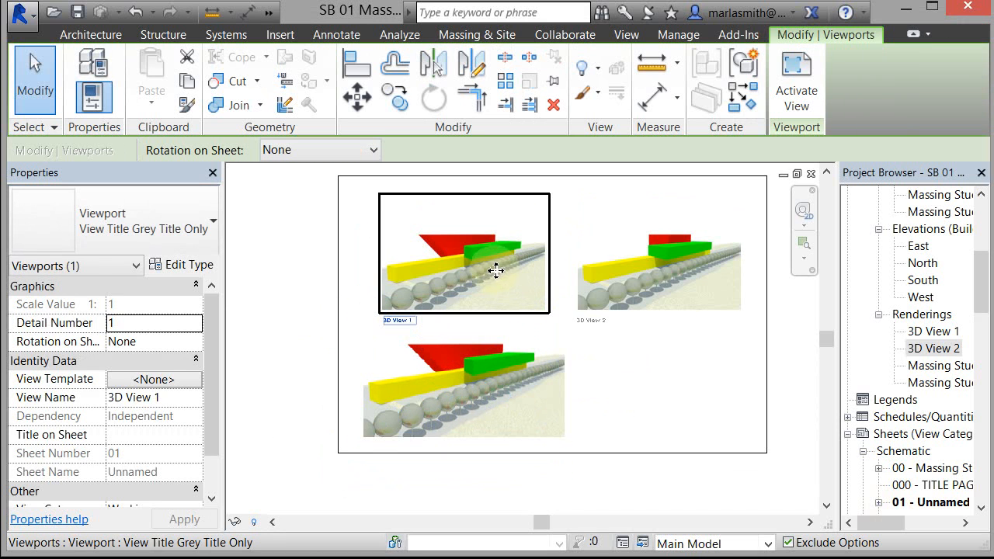
left_click_drag(496, 271, 478, 247)
left_click(647, 383)
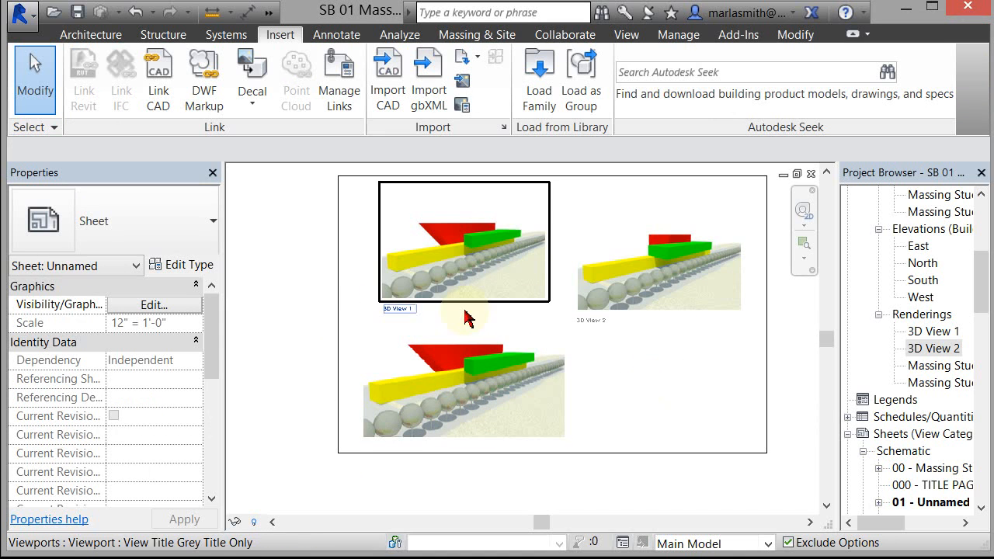
left_click_drag(666, 295, 667, 243)
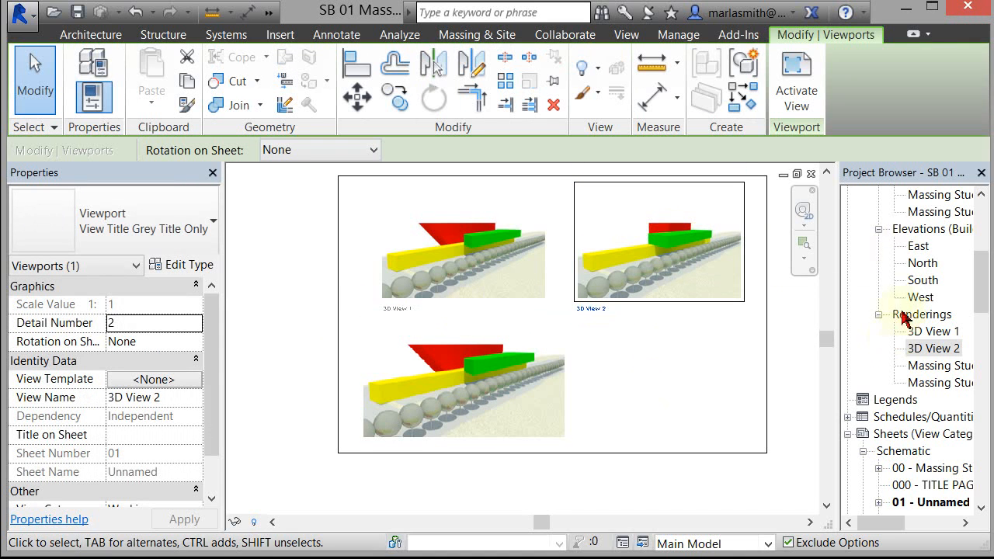
Create a drafting view named Perspective 01 with a custom scale value of 1
left_click(685, 370)
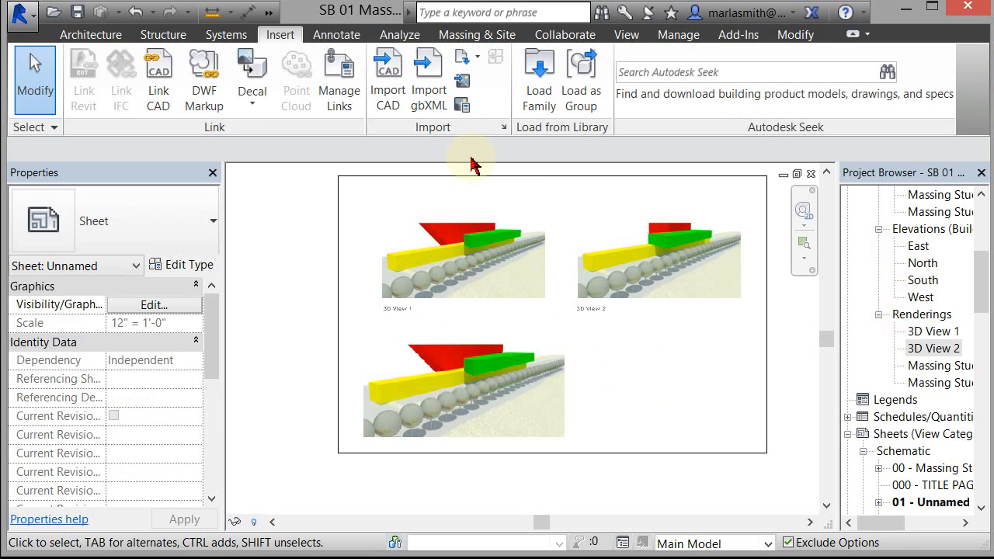
left_click(630, 36)
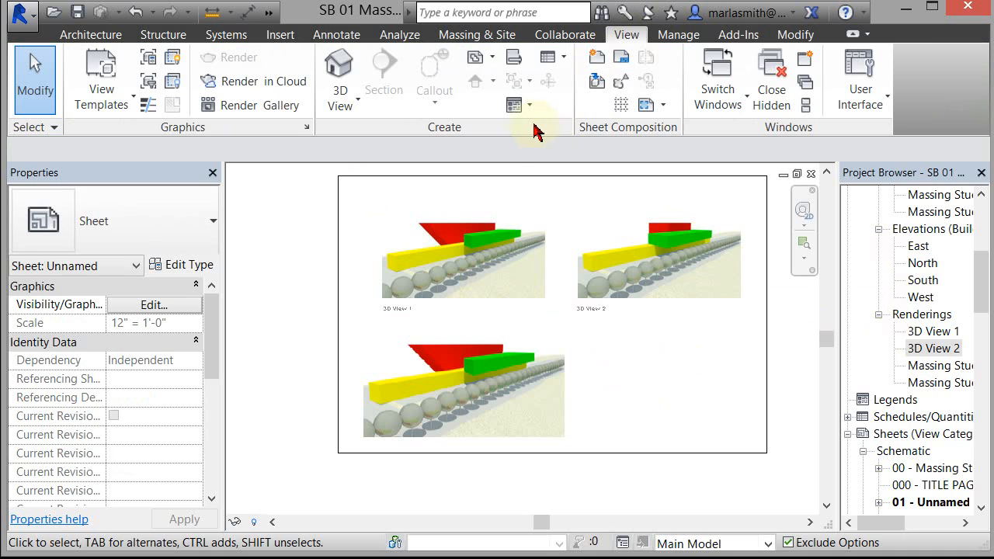
left_click(513, 60)
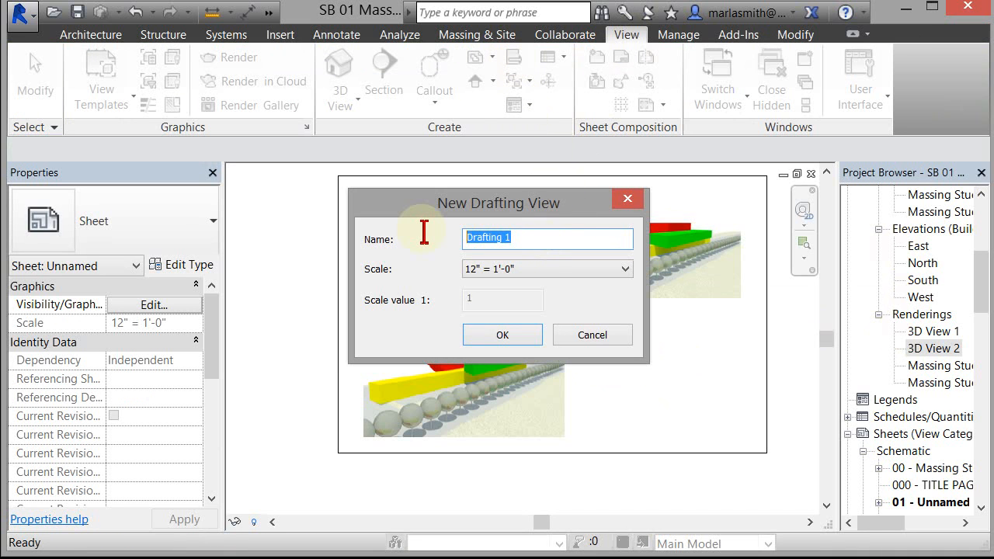
type("Perspective")
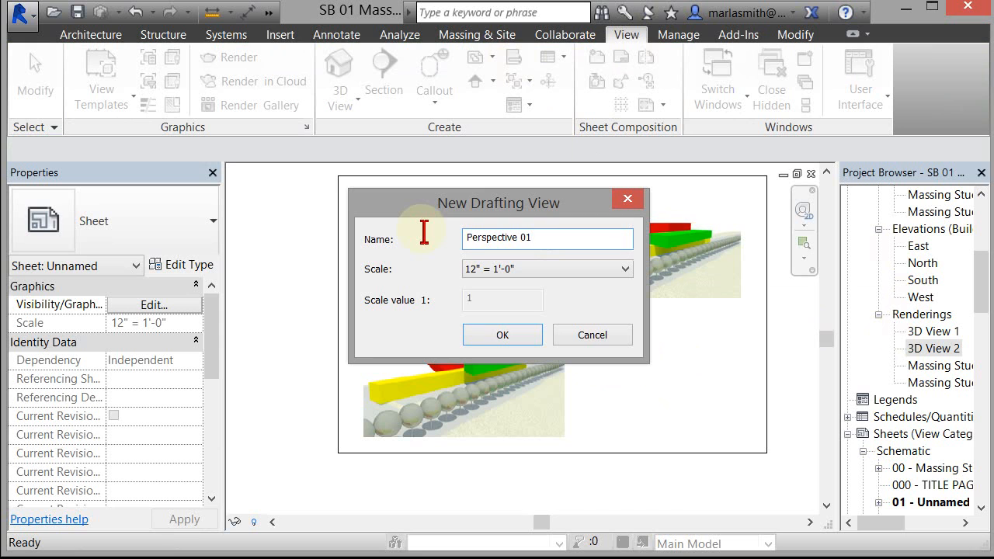
left_click(517, 270)
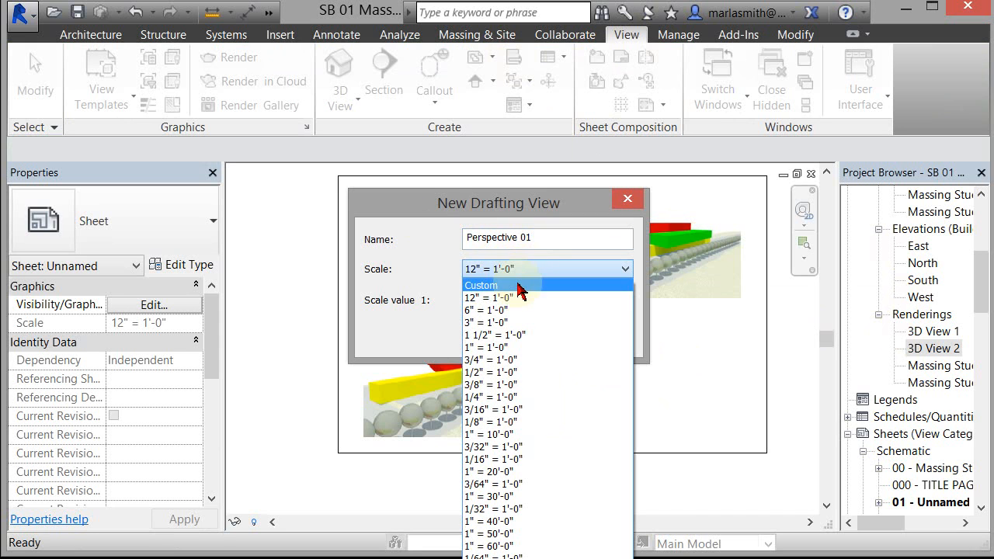
left_click(519, 286)
left_click(502, 335)
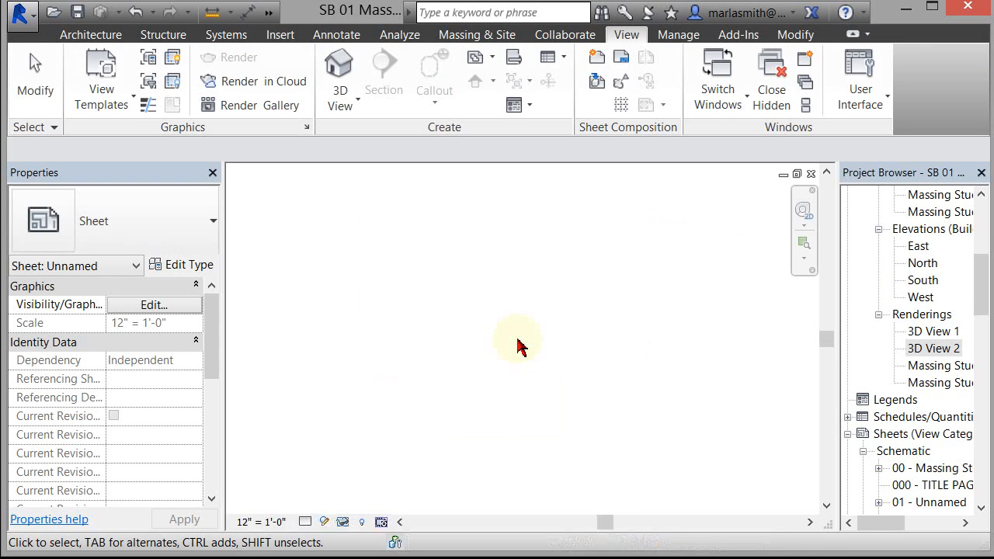
Import the image 3D View 2.png from the Desktop and place it in the Perspective 01 drafting view
left_click(280, 35)
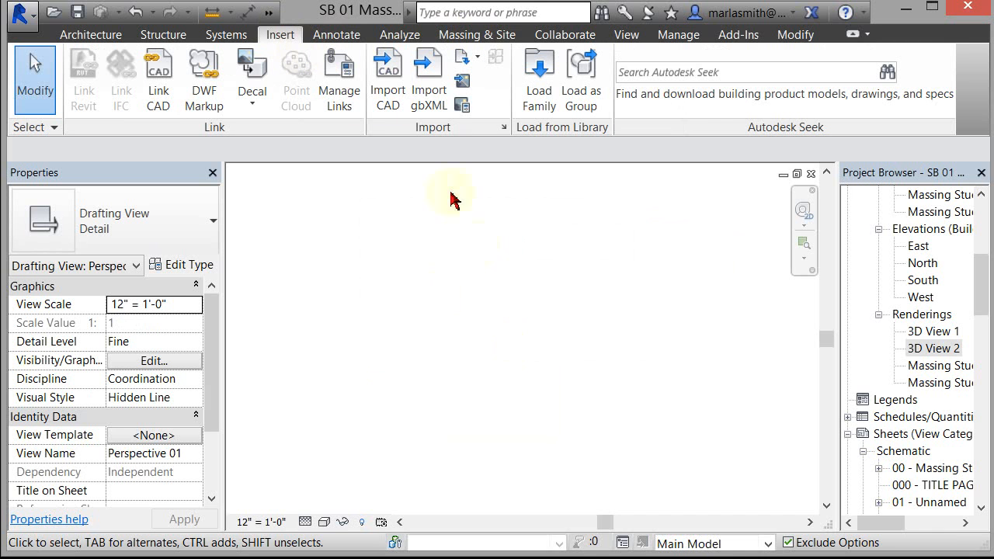
left_click(463, 83)
left_click(404, 215)
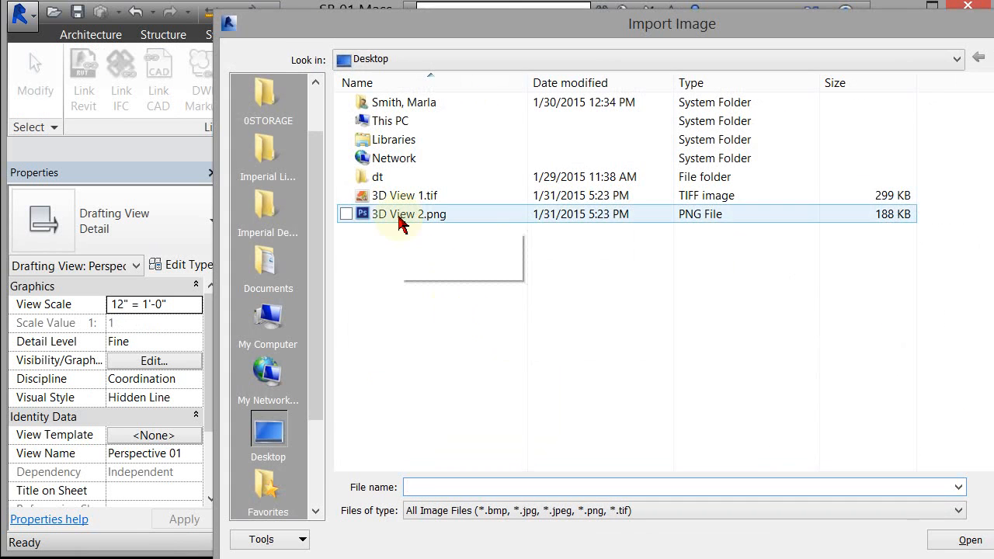
left_click(970, 541)
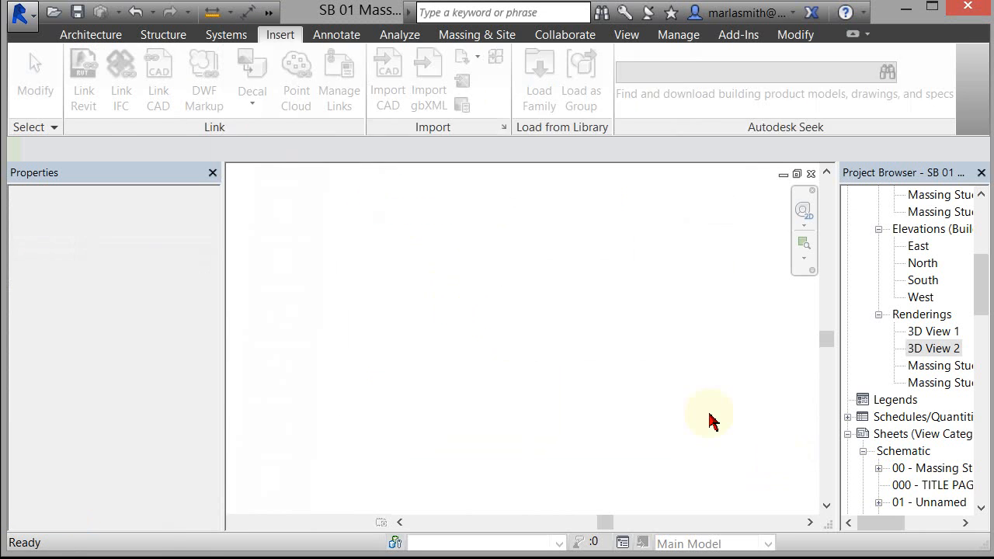
left_click(462, 280)
left_click(399, 277)
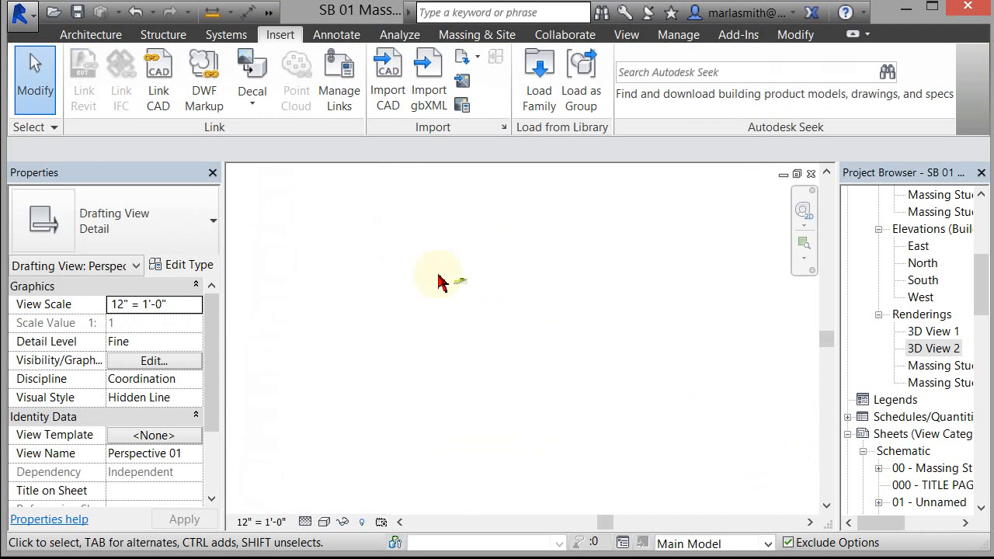
scroll(444, 274, "up", 7)
scroll(452, 274, "up", 2)
middle_click_drag(464, 256, 500, 295)
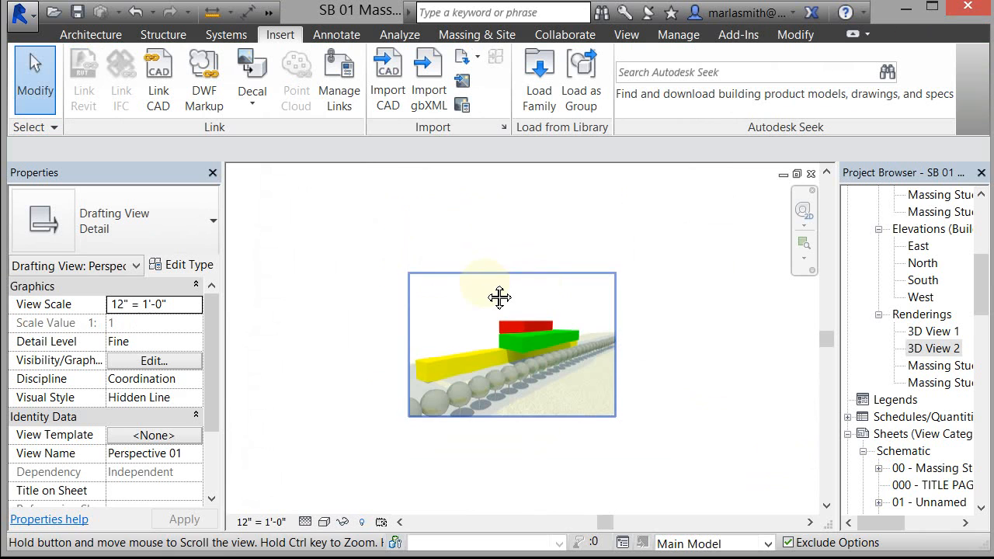
Set the Perspective 01 drafting view's View Category to Working and locate it in the Working group
left_click_drag(983, 287, 983, 198)
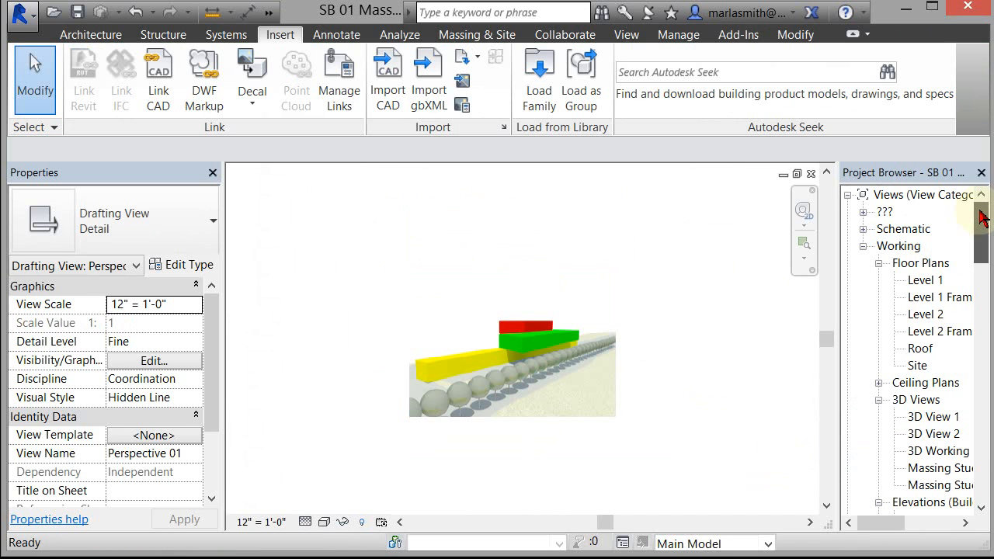
left_click(863, 212)
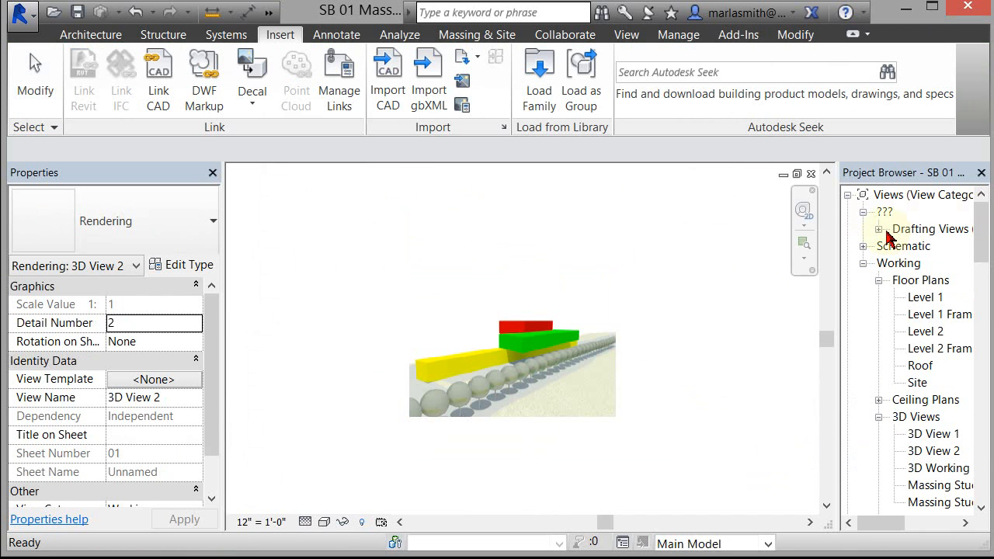
left_click(878, 229)
left_click(928, 245)
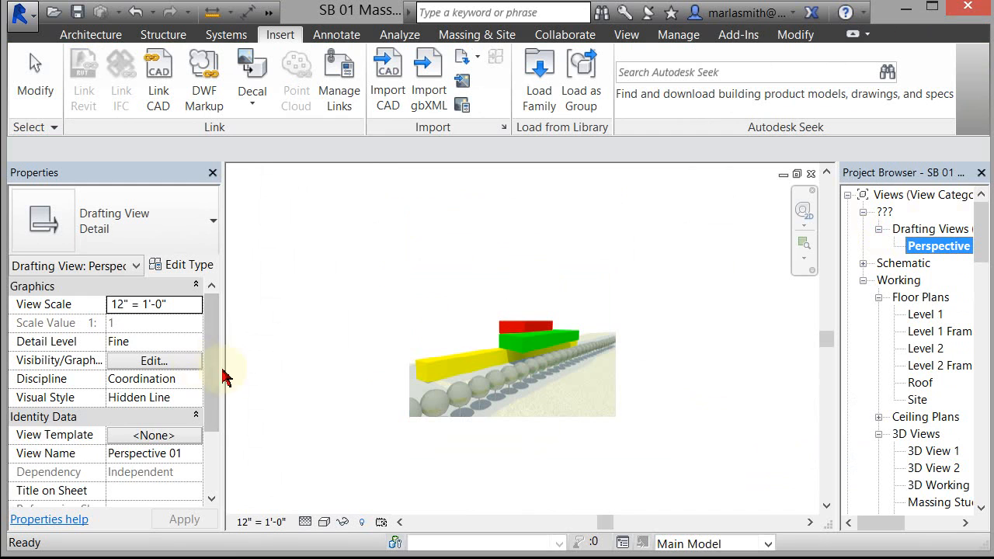
left_click_drag(215, 381, 213, 455)
left_click(188, 480)
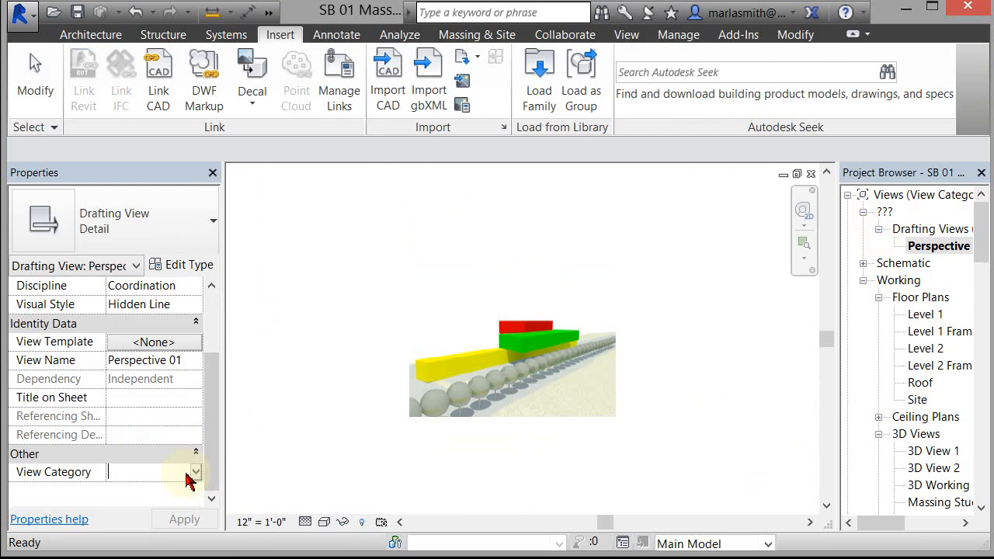
left_click(196, 472)
left_click(166, 508)
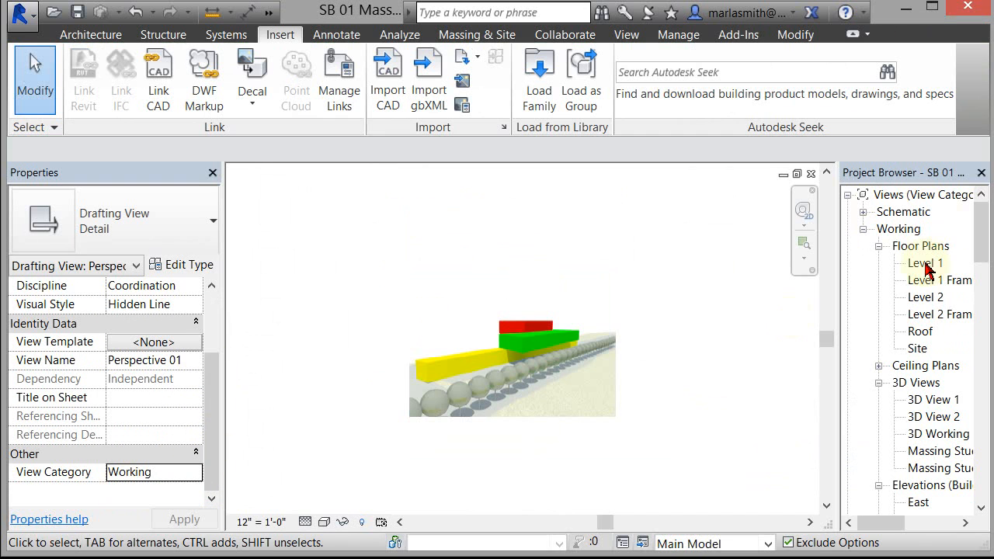
left_click_drag(980, 241, 980, 309)
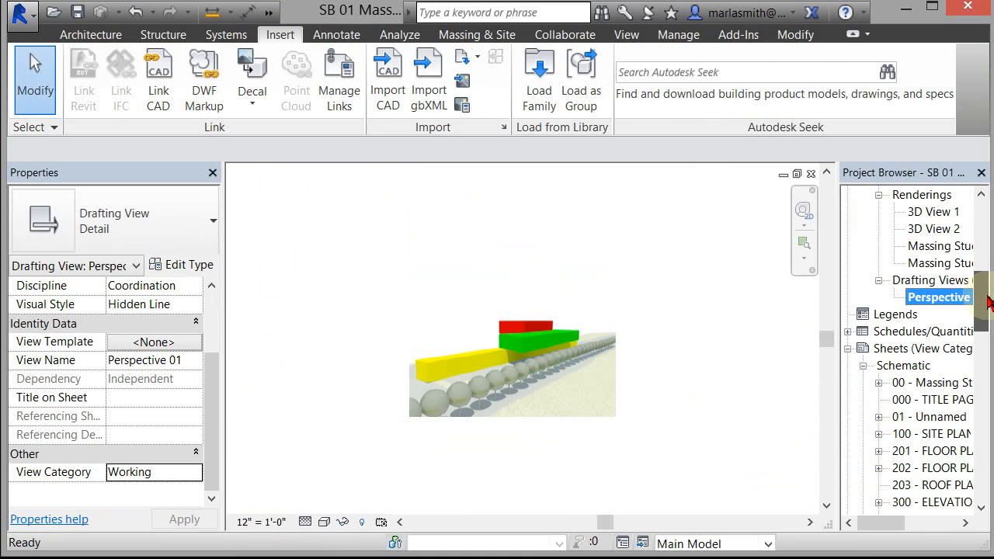
left_click(925, 299)
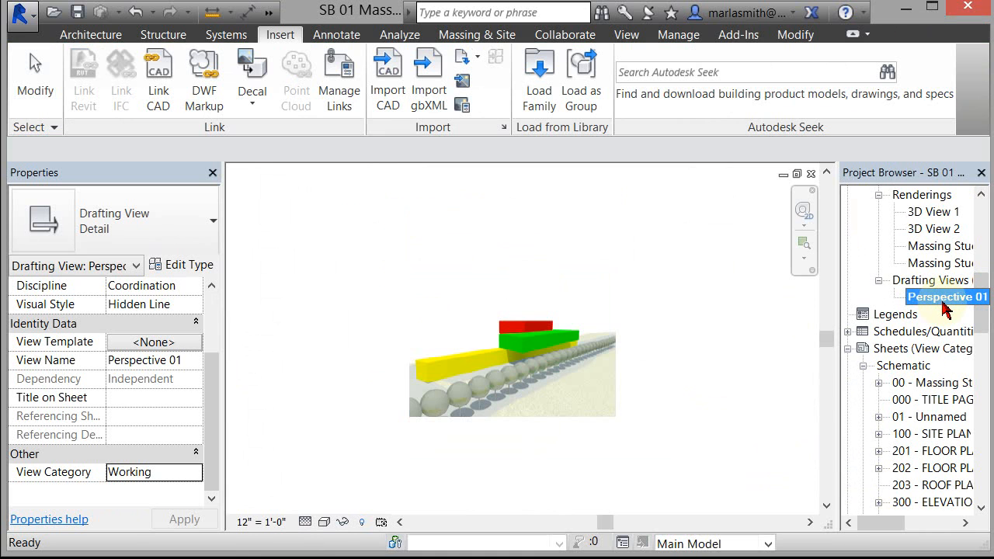
left_click(660, 288)
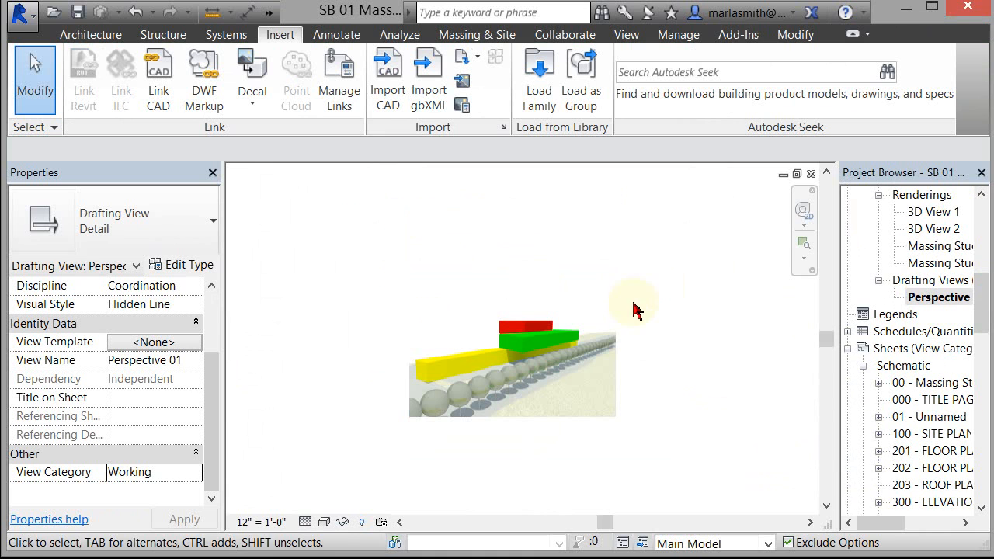
Give the drafting view a custom 1:1 scale whose display name is a single period
left_click(263, 522)
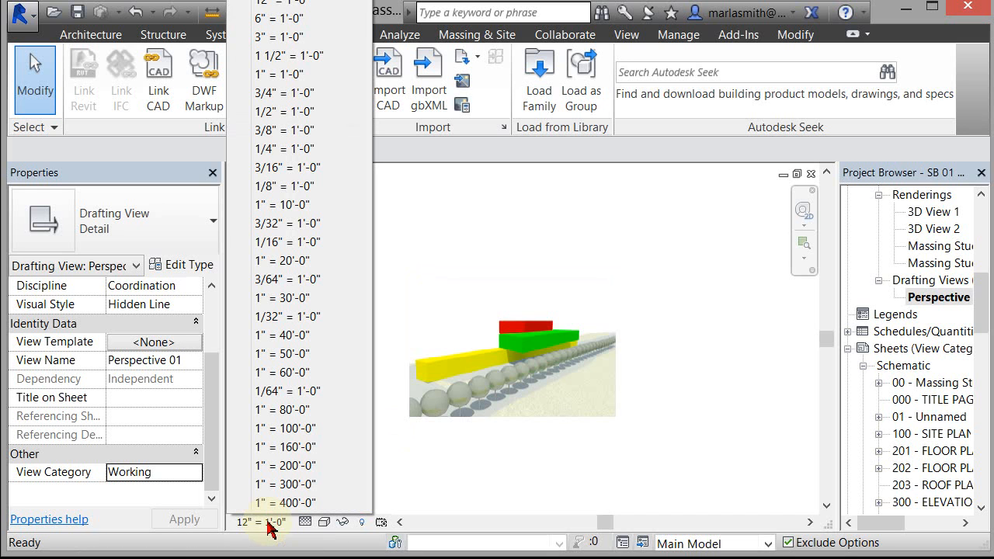
left_click(280, 2)
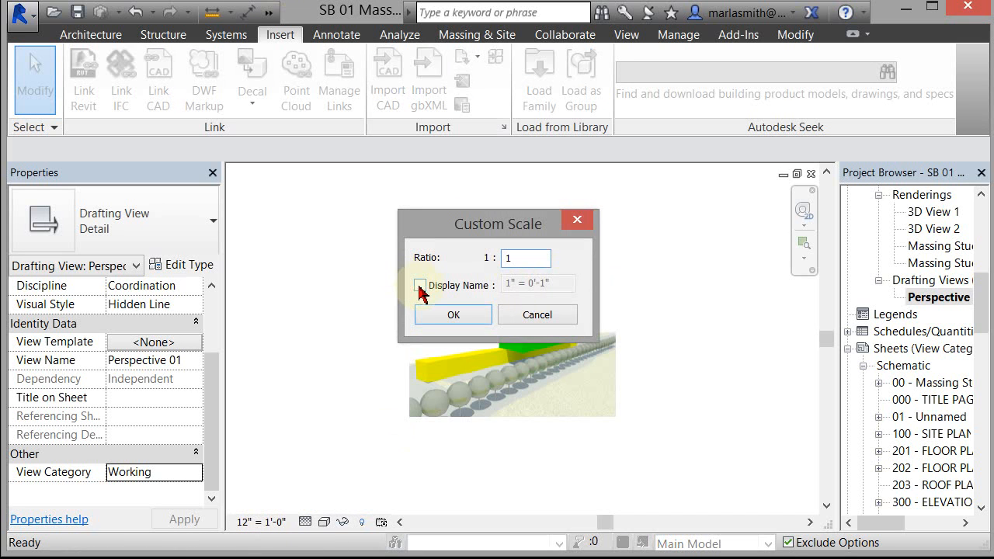
left_click(420, 286)
double_click(536, 284)
left_click_drag(562, 289, 440, 291)
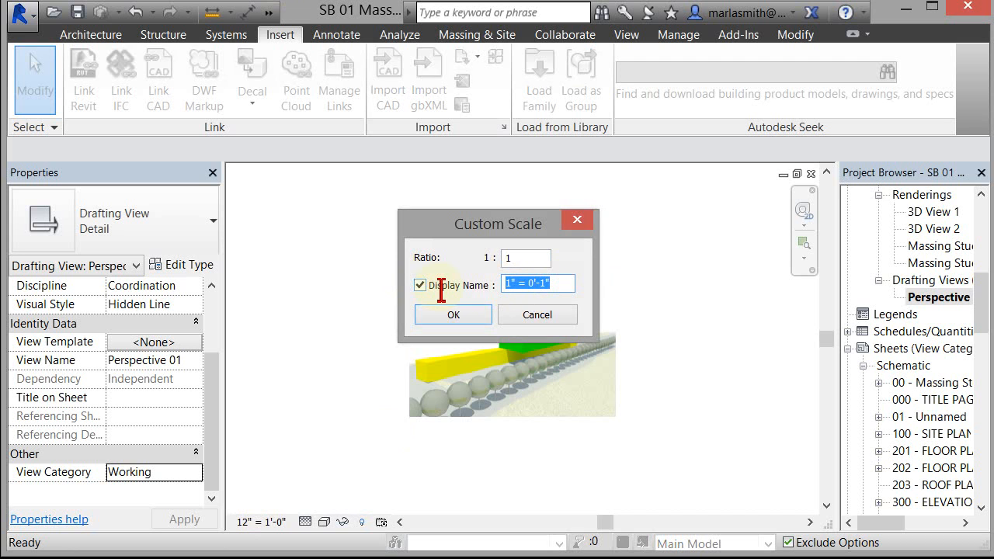
left_click(466, 325)
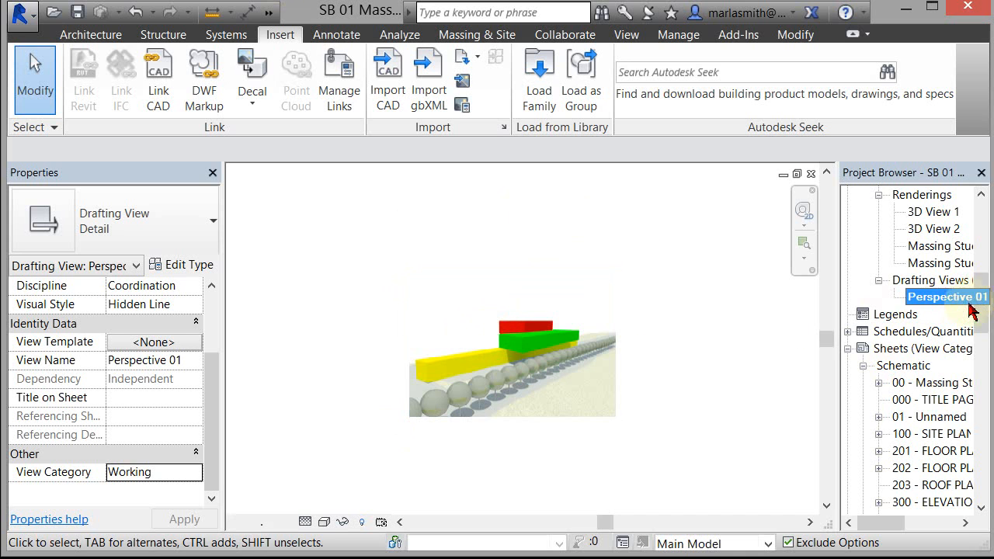
Open sheet 00 for reference and rename the unnamed sheet 01 as Massing Study 02
double_click(930, 384)
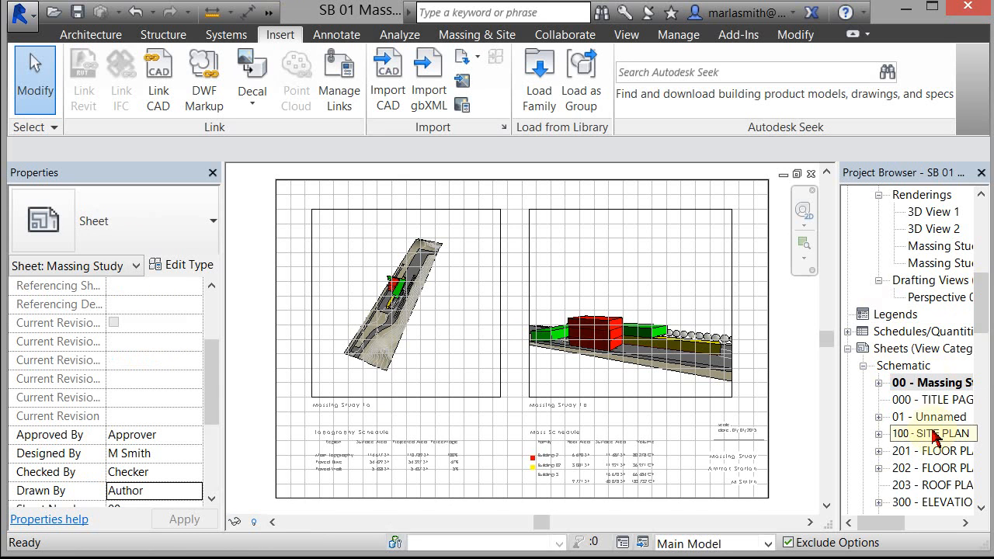
right_click(932, 417)
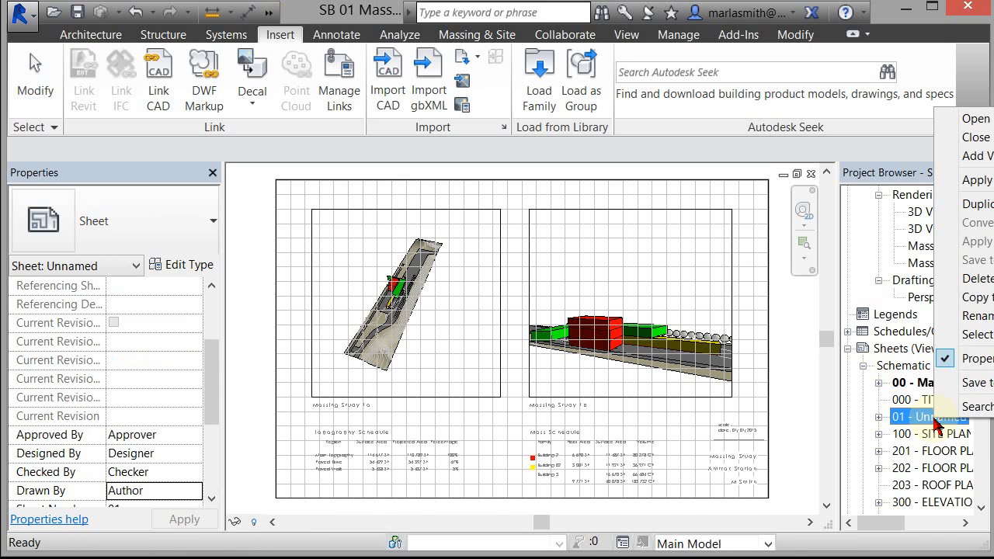
left_click(977, 315)
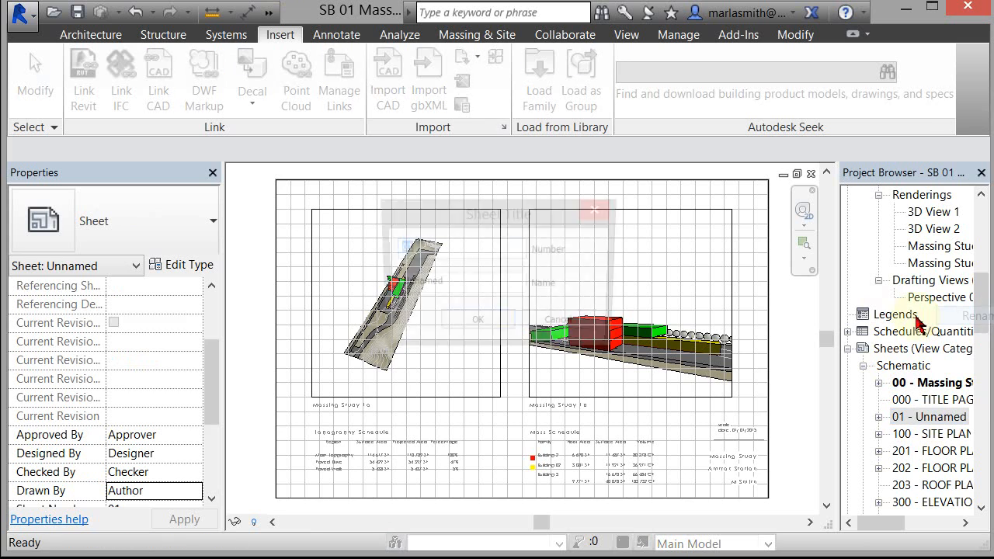
double_click(450, 286)
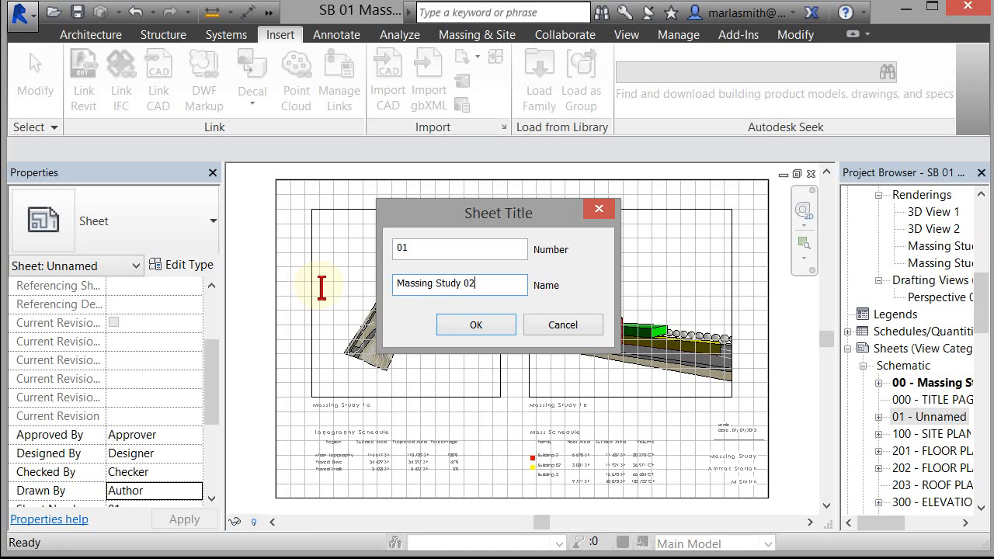
key("Return")
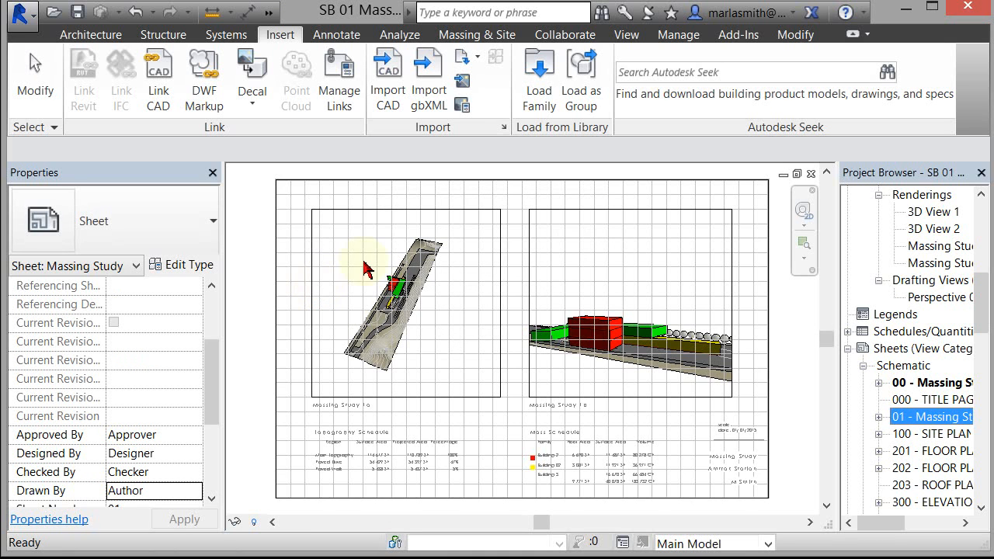
Open sheet 01 and place the Perspective 01 drafting view on its lower-right part, below 3D View 2
double_click(923, 417)
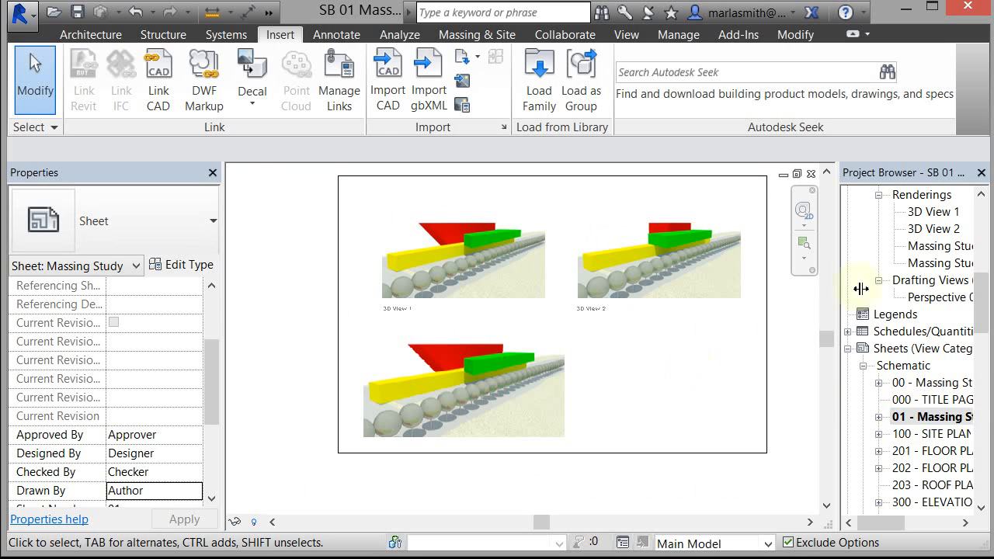
left_click(923, 296)
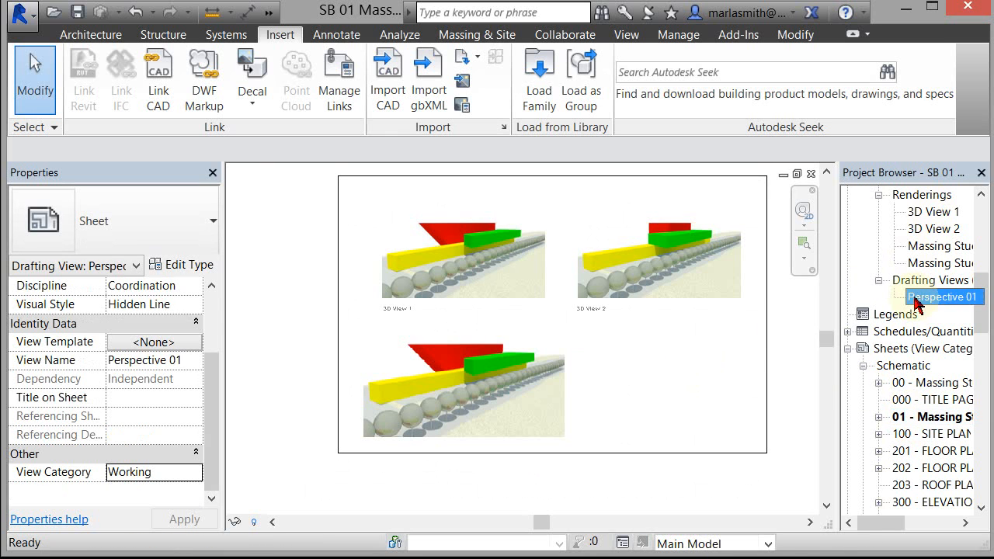
left_click(660, 384)
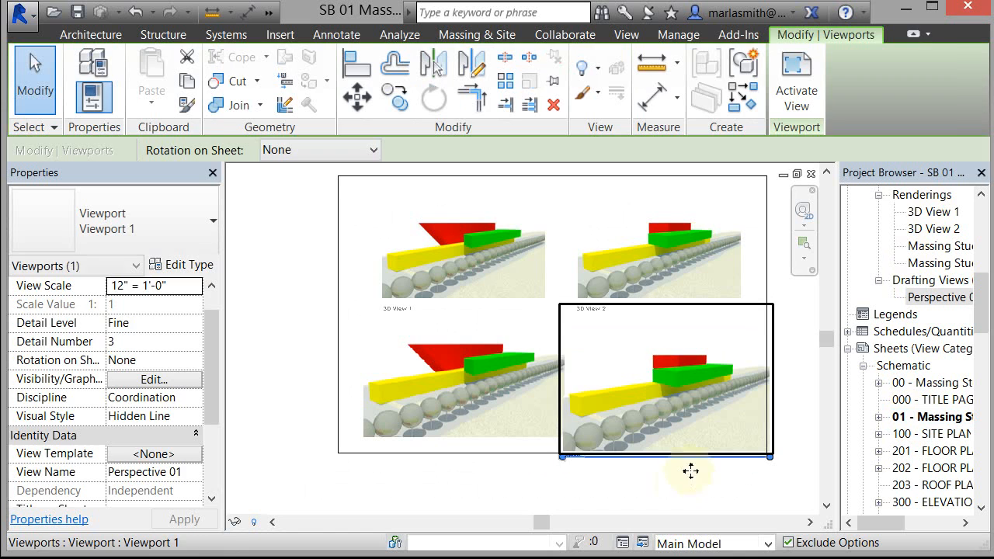
left_click(641, 479)
Change the Perspective 01 viewport's type to View Title Grey Title Only
scroll(595, 471, "up", 5)
scroll(577, 469, "up", 1)
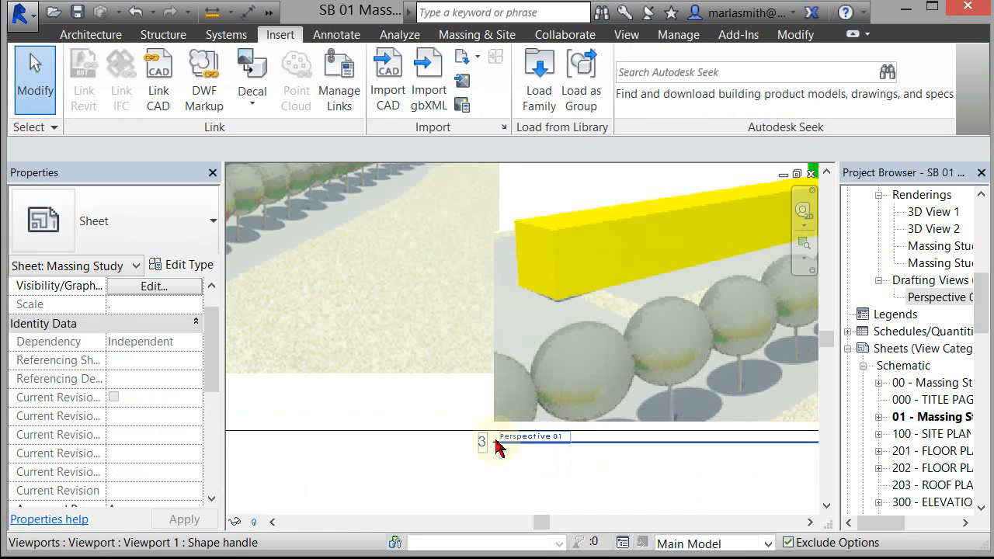
scroll(566, 448, "down", 6)
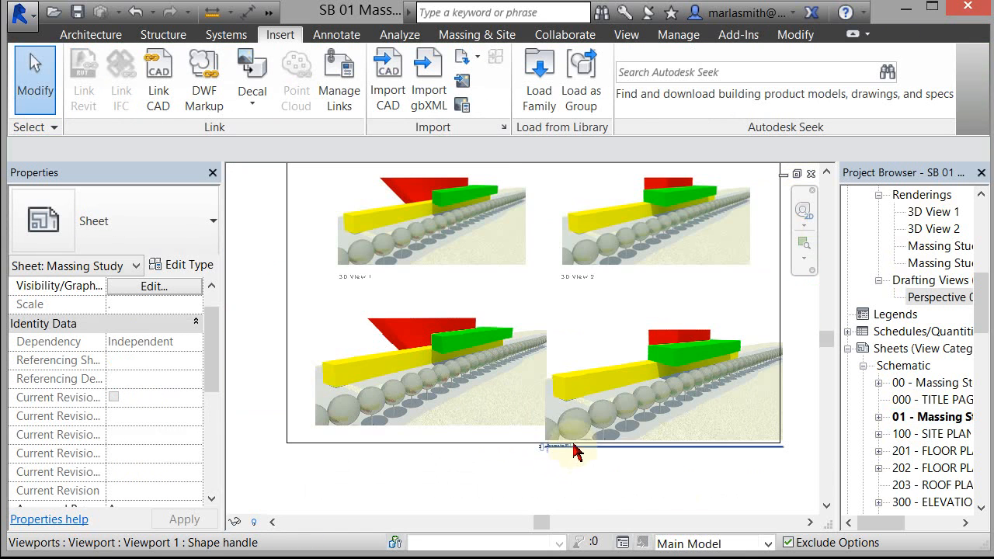
left_click(462, 378)
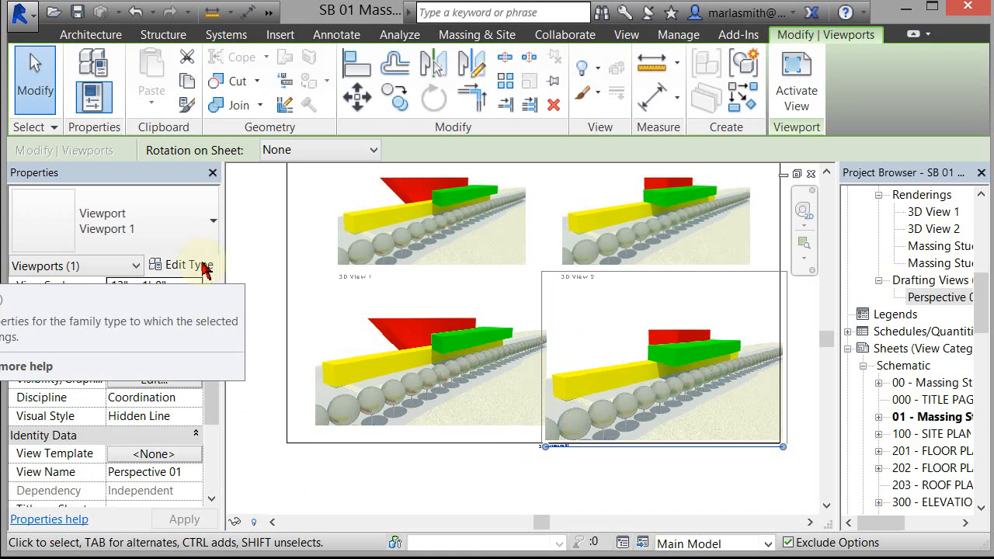
left_click(205, 247)
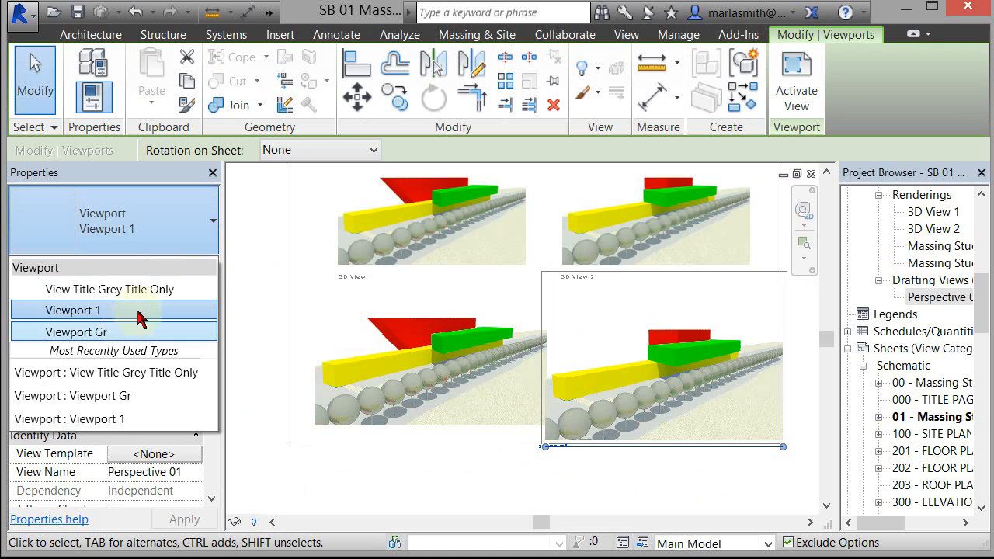
left_click(147, 289)
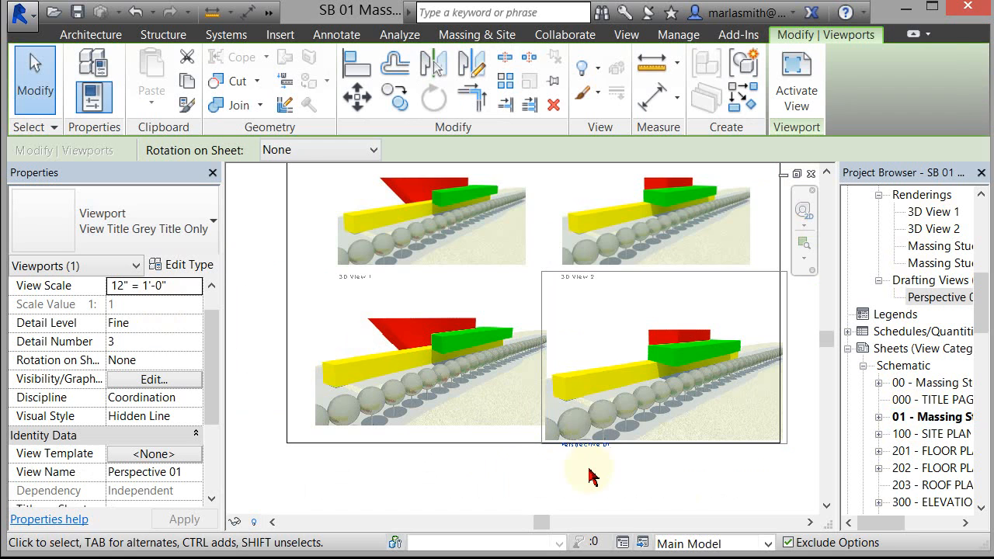
left_click(588, 512)
Move the Perspective 01 view title down, clear of the sheet's lower border
left_click(588, 448)
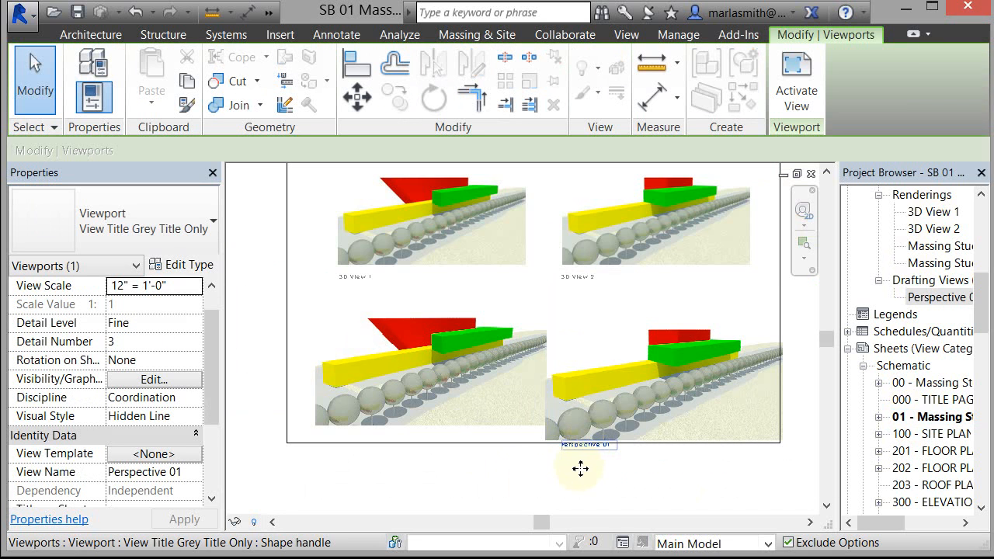
mouse_move(597, 452)
left_mouse_down()
mouse_move(594, 501)
mouse_move(592, 468)
left_mouse_up()
left_click(681, 482)
left_click(665, 398)
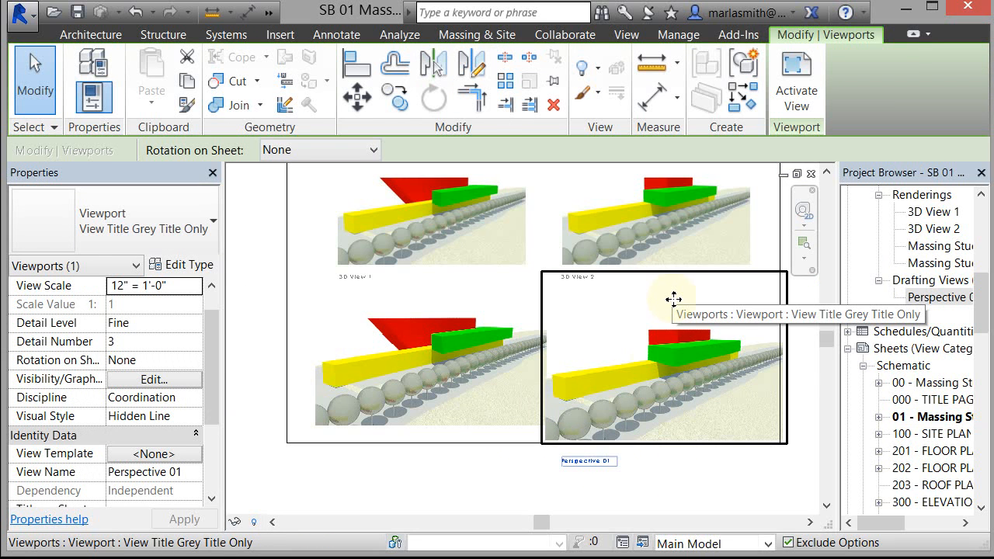
left_click(690, 497)
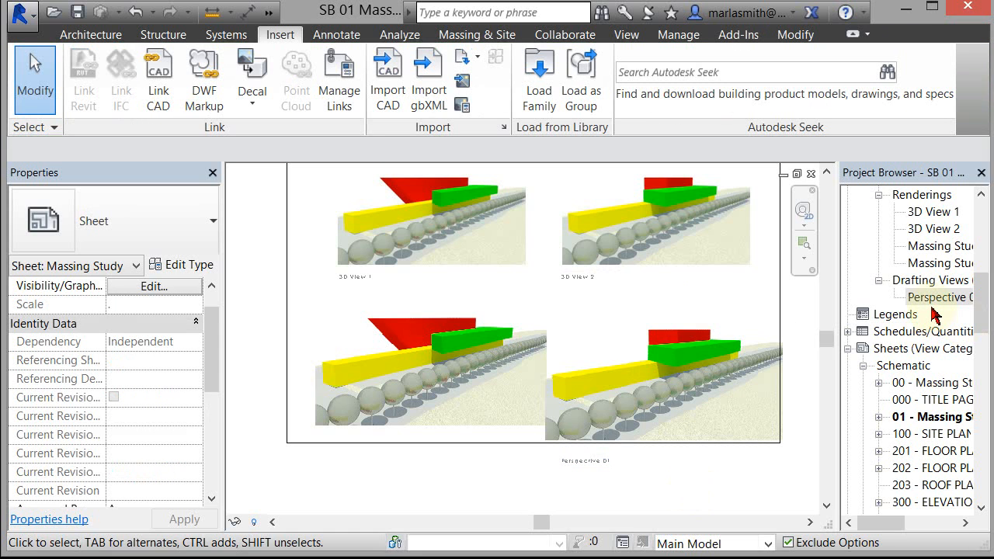
Open the Perspective 01 drafting view and set the 3D View 2.png image's width to 7"
left_click(932, 302)
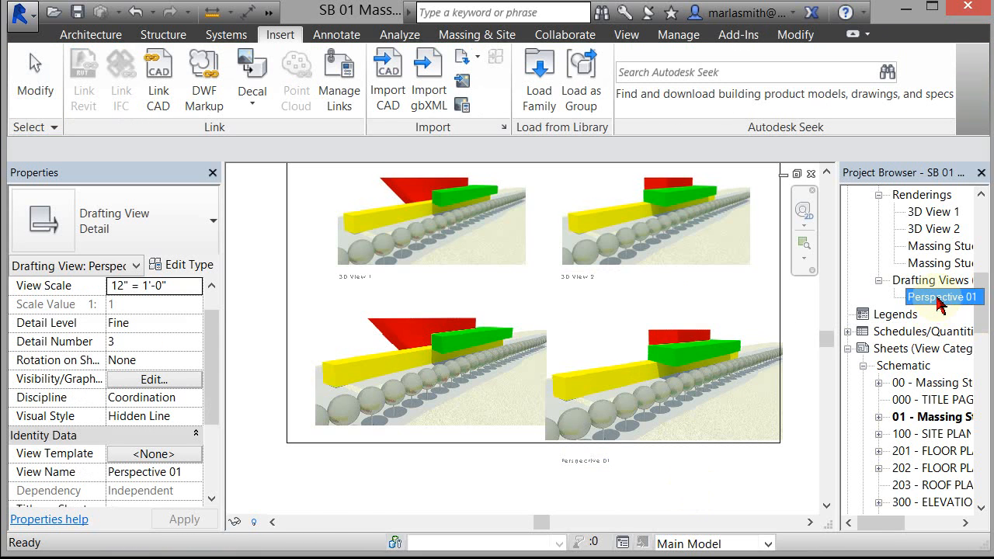
double_click(932, 297)
left_click(473, 350)
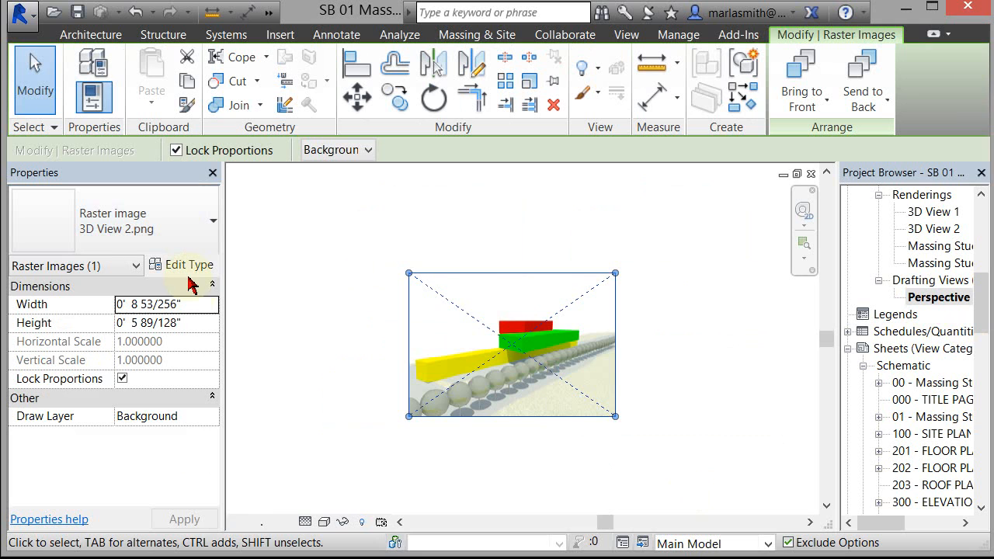
left_click(46, 309)
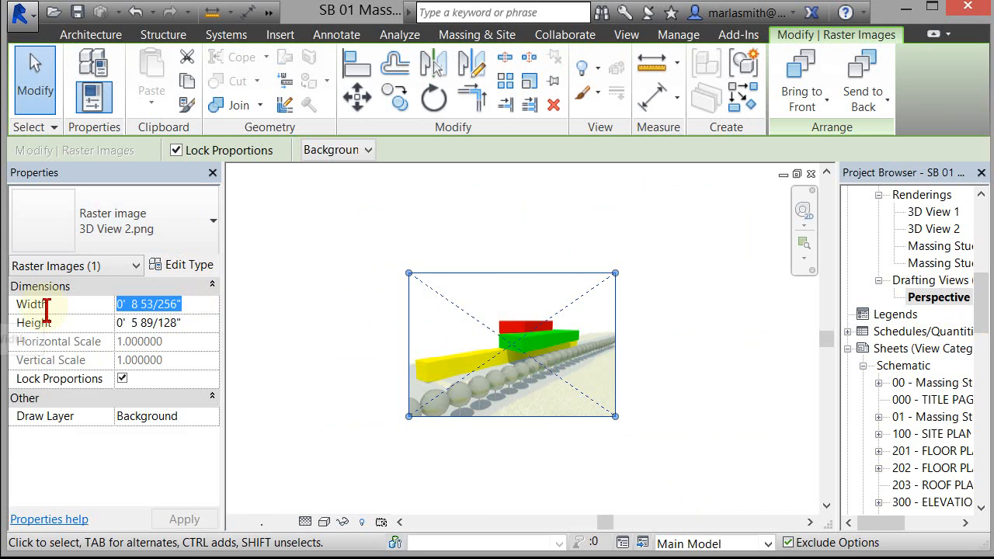
type("7")
key("Return")
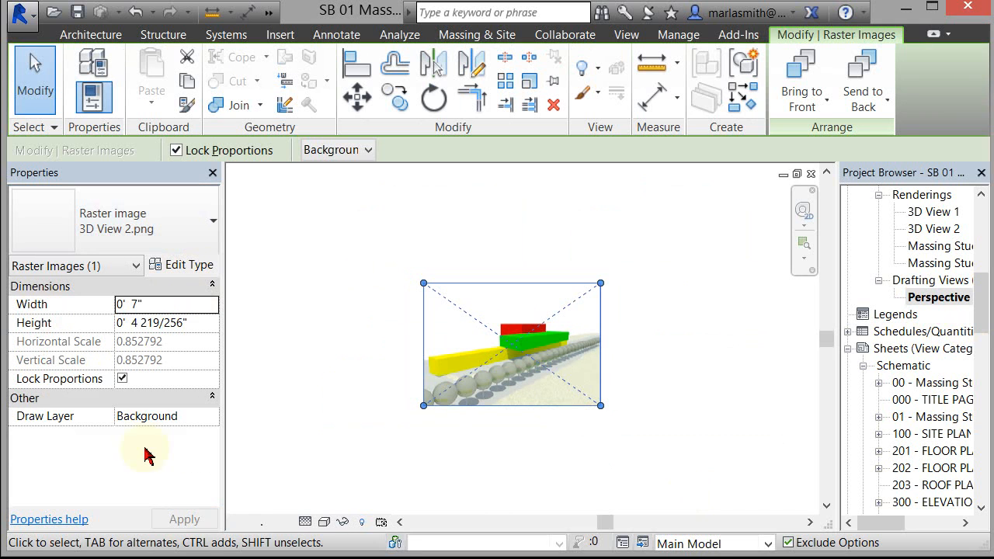
left_click(567, 450)
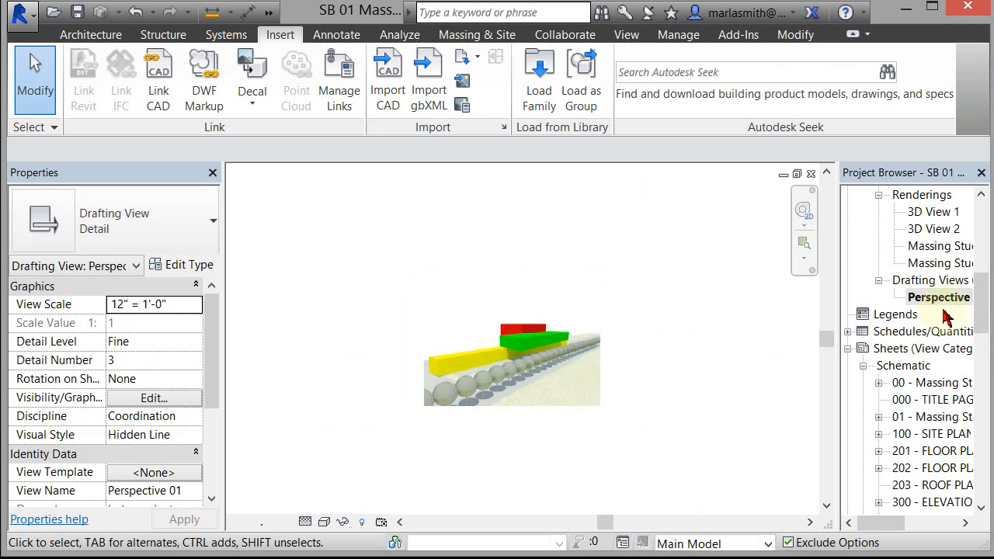
Reopen sheet 01 and select the Perspective 01 viewport
left_click(916, 417)
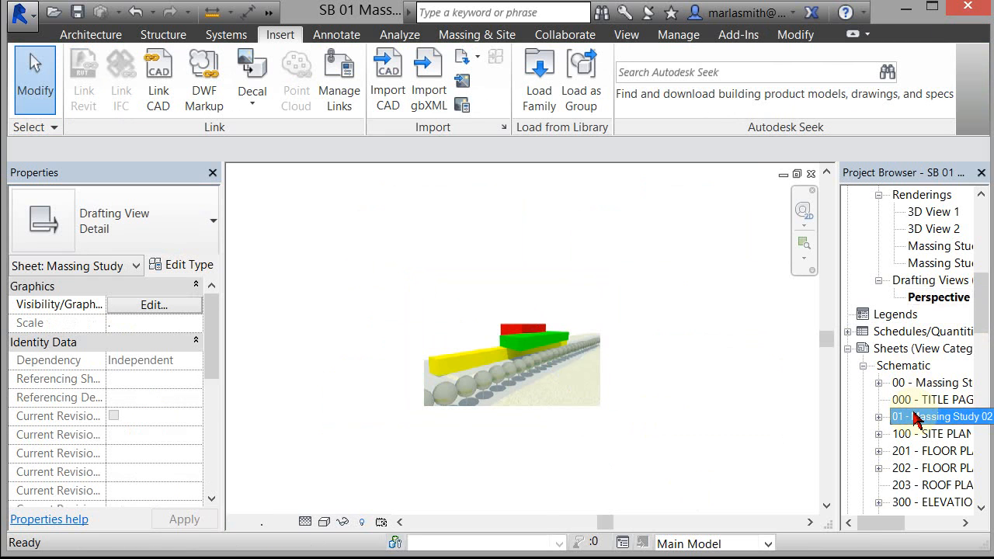
double_click(916, 417)
left_click(707, 427)
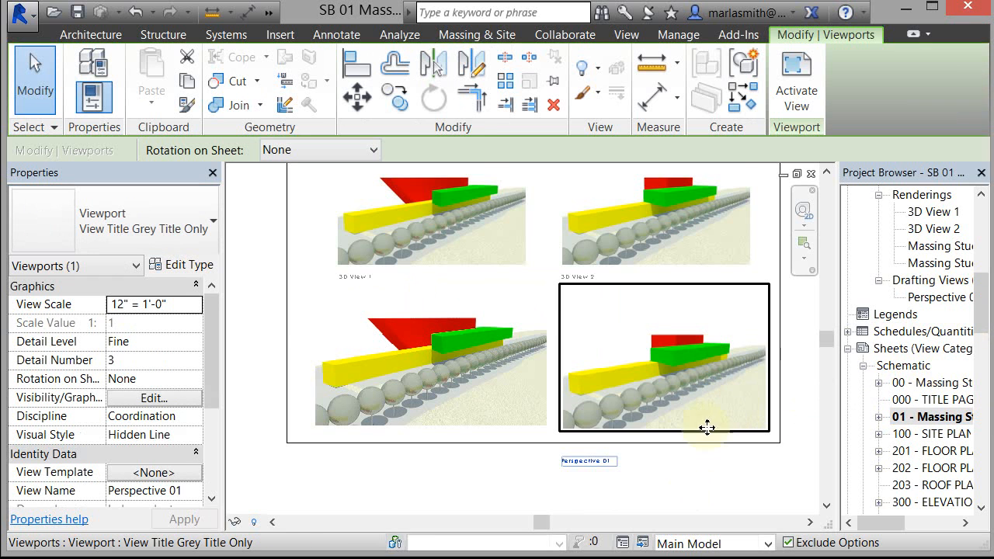
scroll(689, 458, "up", 1)
left_click(582, 463)
left_click(556, 478)
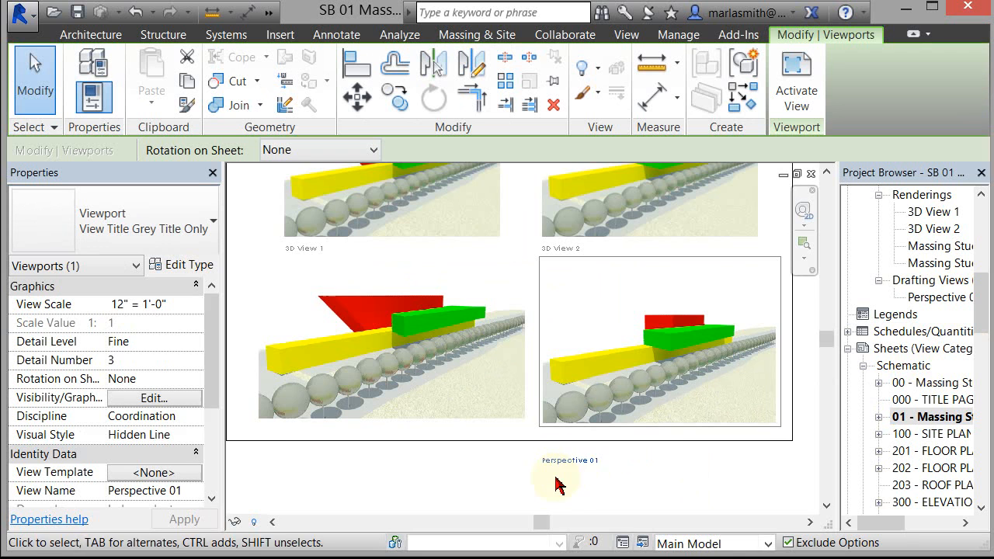
scroll(559, 481, "up", 2)
left_click(559, 454)
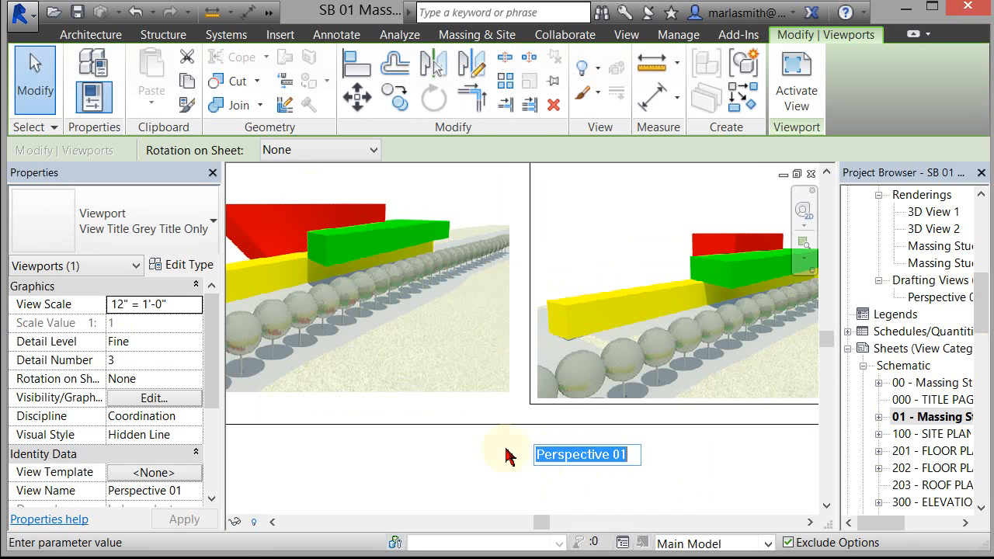
left_click(527, 460)
left_click(662, 444)
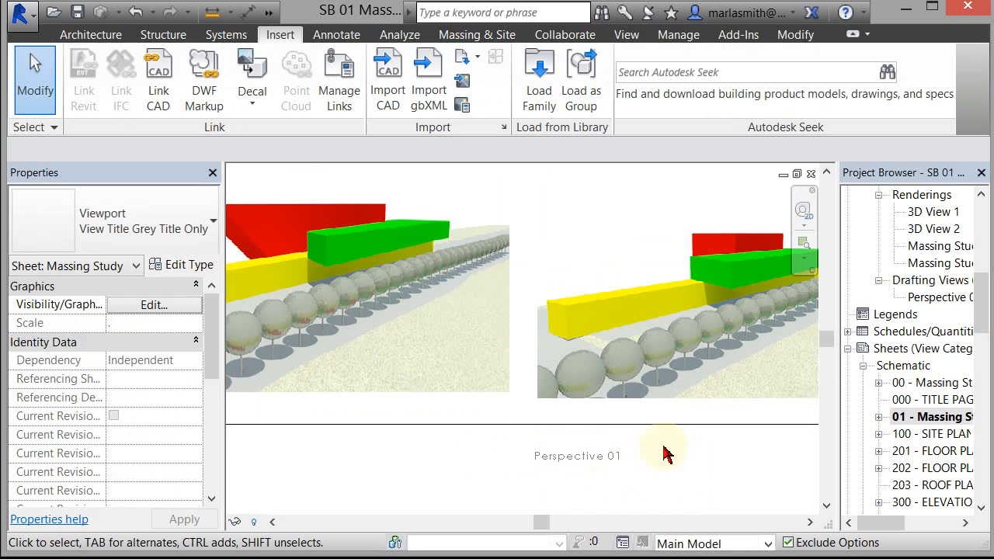
Try to raise the Perspective 01 title into the sheet border with the Move tool, and undo the move
left_click_drag(663, 440, 499, 490)
scroll(548, 450, "down", 2)
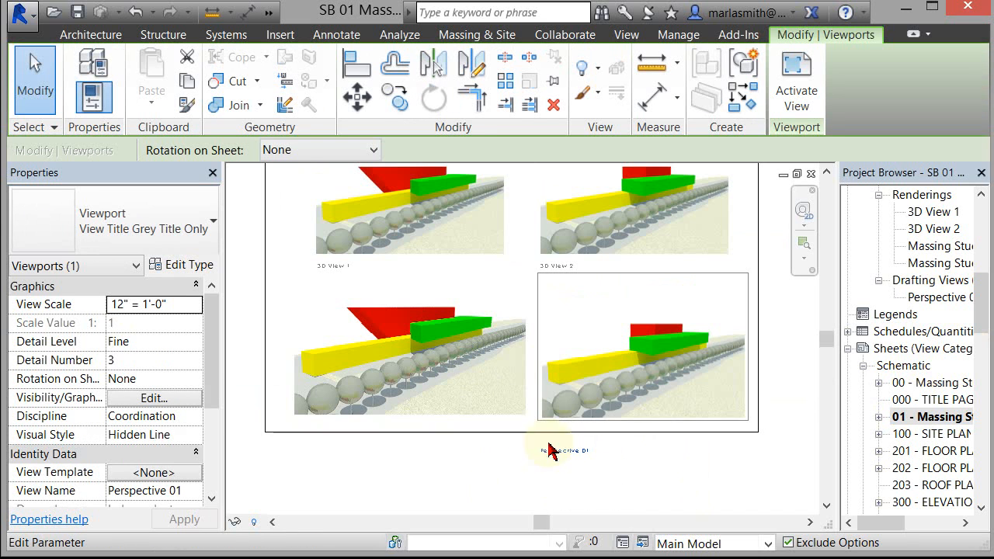
left_click(357, 95)
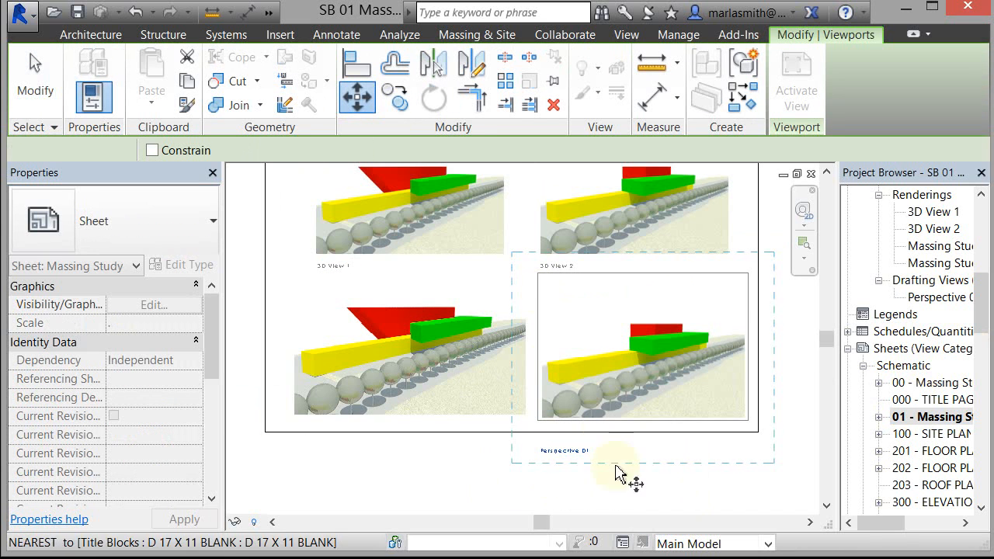
left_click(611, 483)
left_click(611, 446)
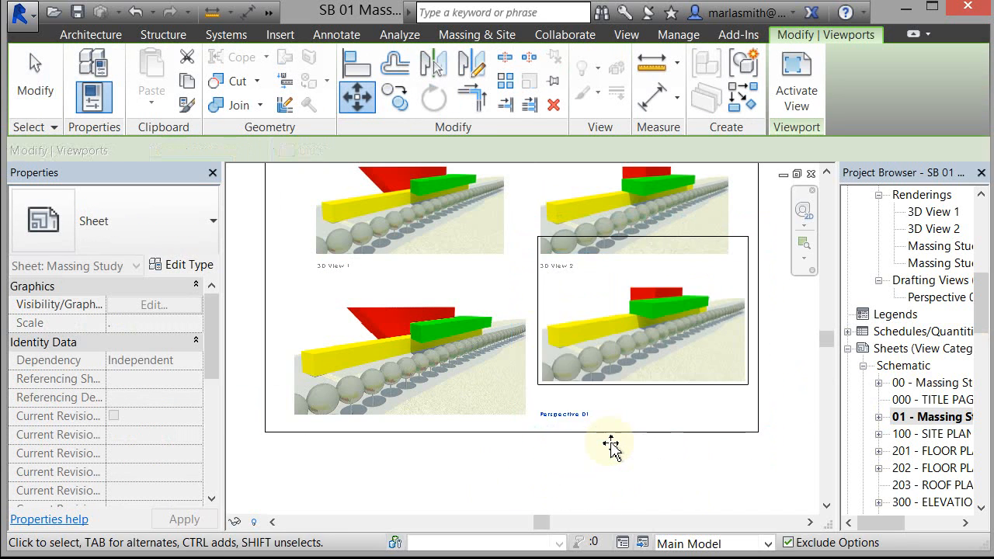
key("ctrl+z")
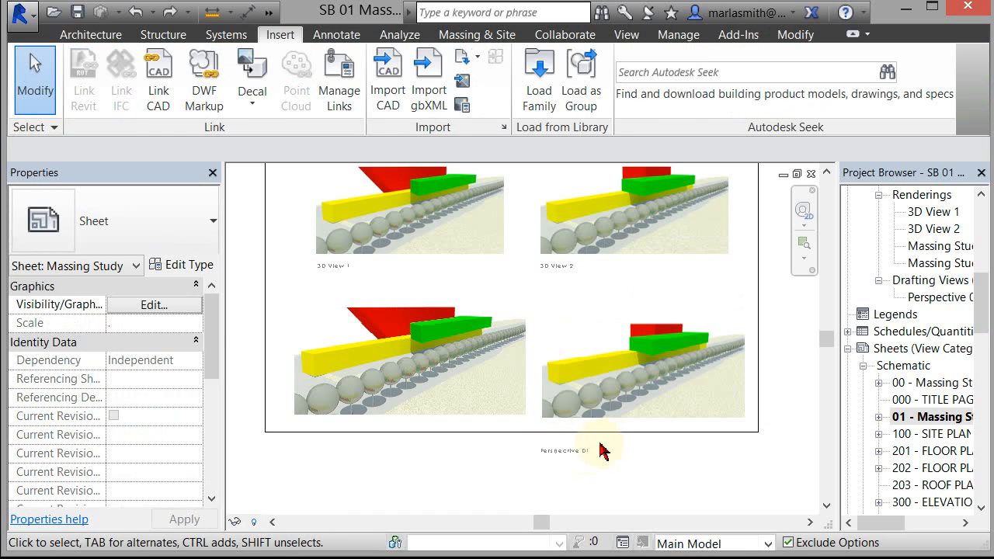
Move only the Perspective 01 title up to just beneath its image, inside the sheet border
left_click(586, 452)
left_click_drag(586, 452, 587, 430)
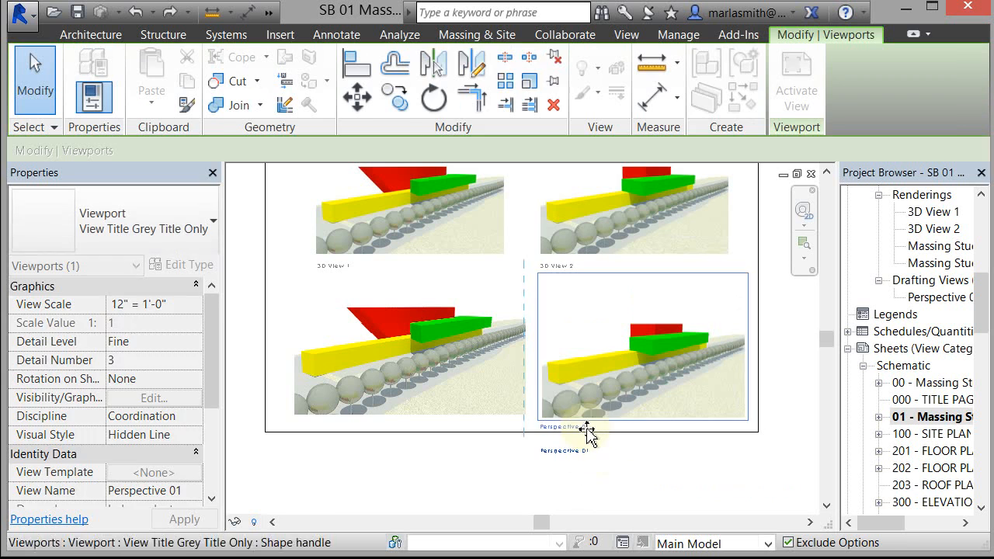
left_click(618, 473)
scroll(623, 472, "down", 2)
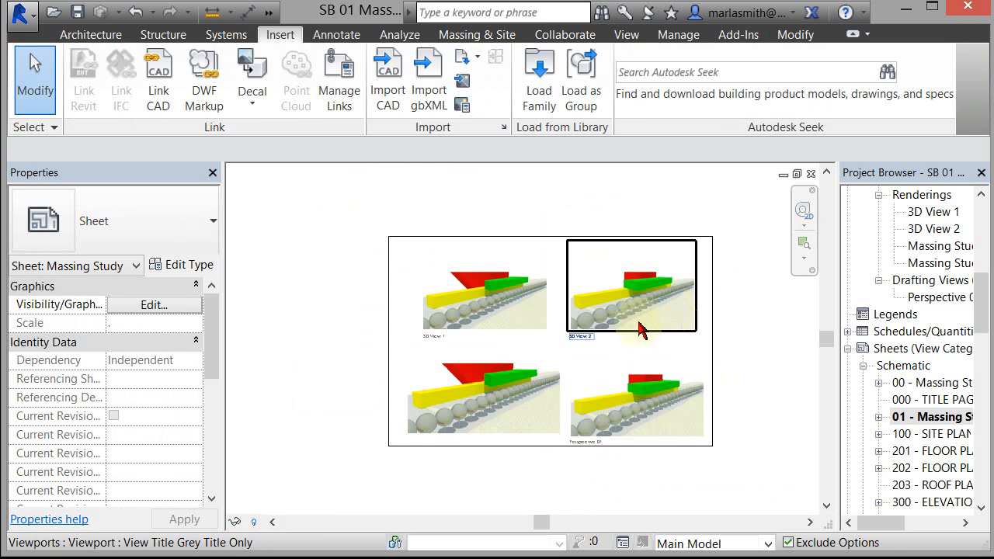
scroll(620, 362, "up", 2)
scroll(617, 362, "down", 1)
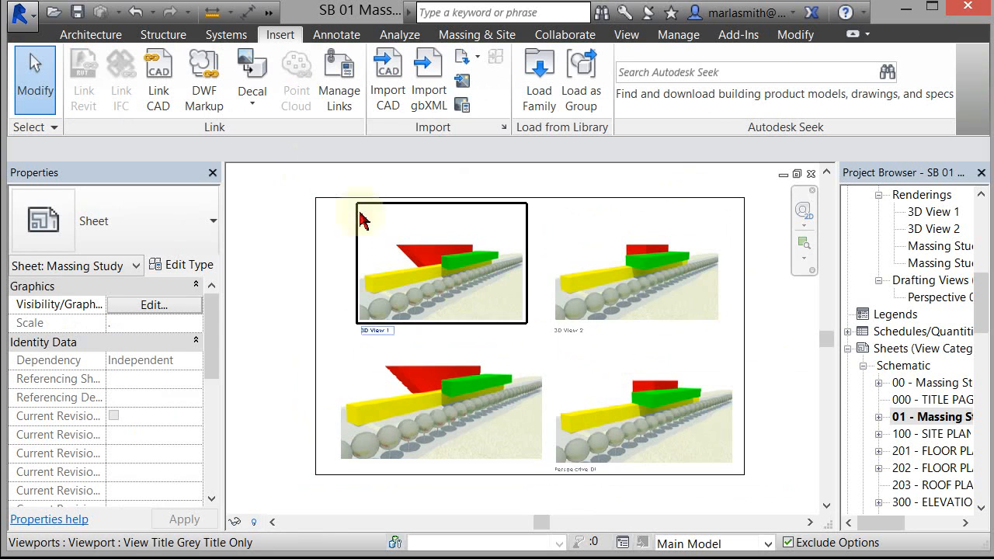
Delete all the viewports and images from sheet 01, keeping the title block border
left_click_drag(315, 179, 820, 471)
key("Delete")
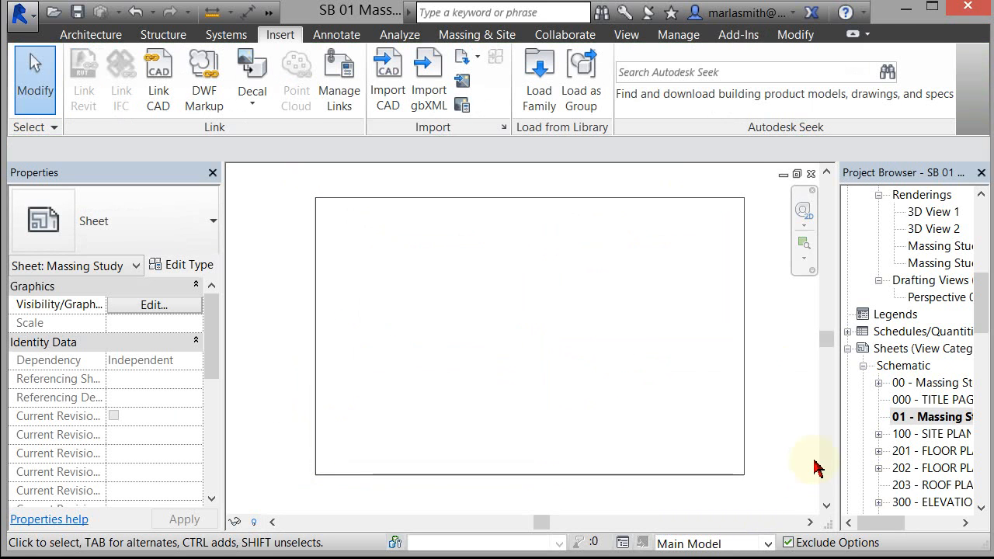
mouse_move(982, 309)
left_mouse_down()
mouse_move(983, 275)
mouse_move(987, 320)
left_mouse_up()
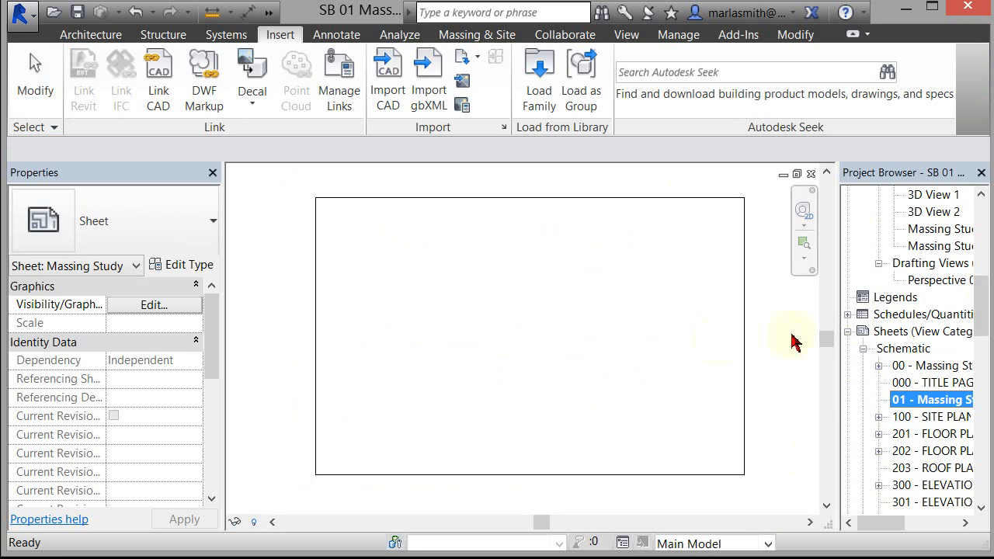
left_click(710, 349)
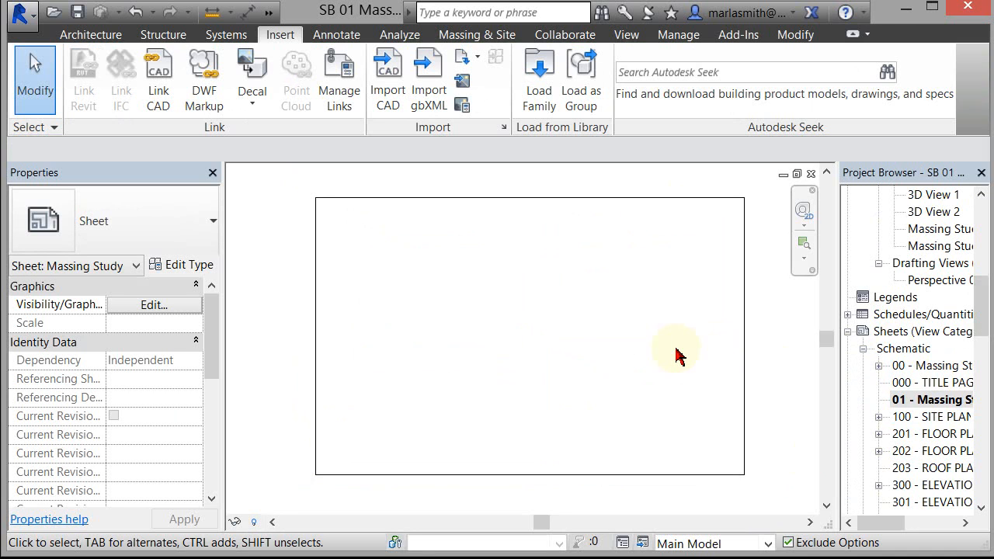